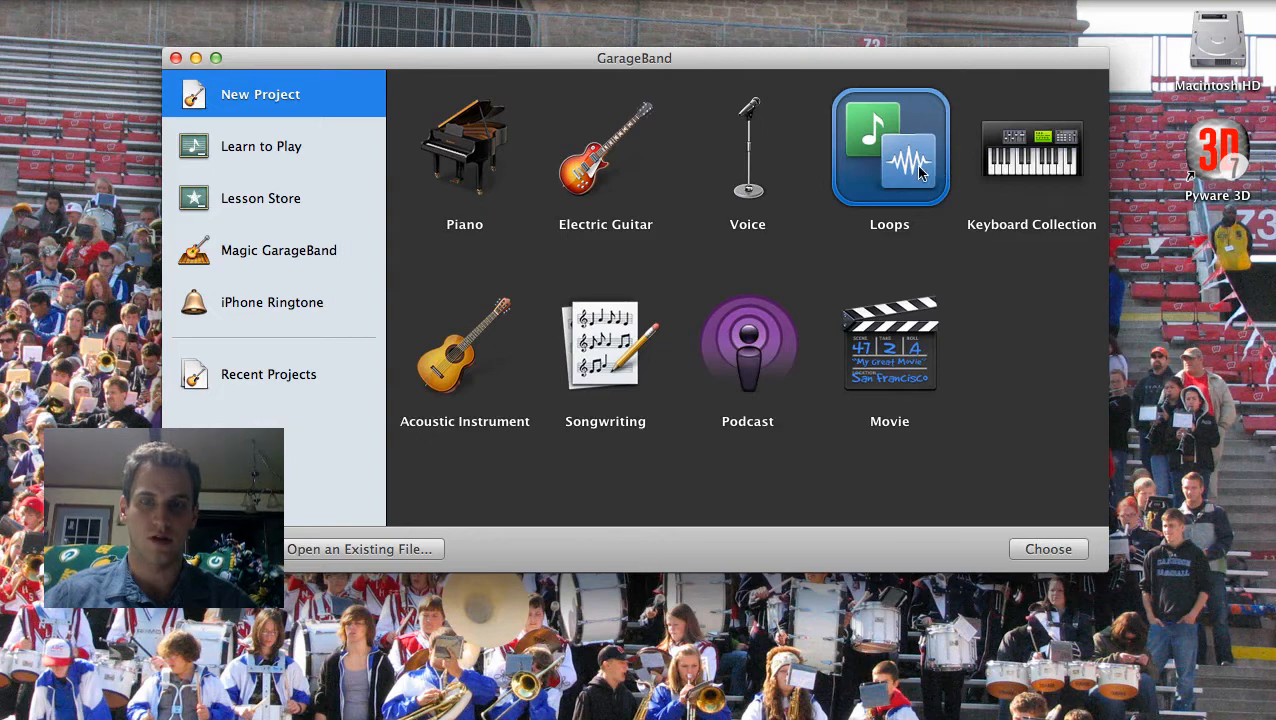
Step: Start a new Loops project and name it "ABA form" followed by the student's full name
double_click(919, 174)
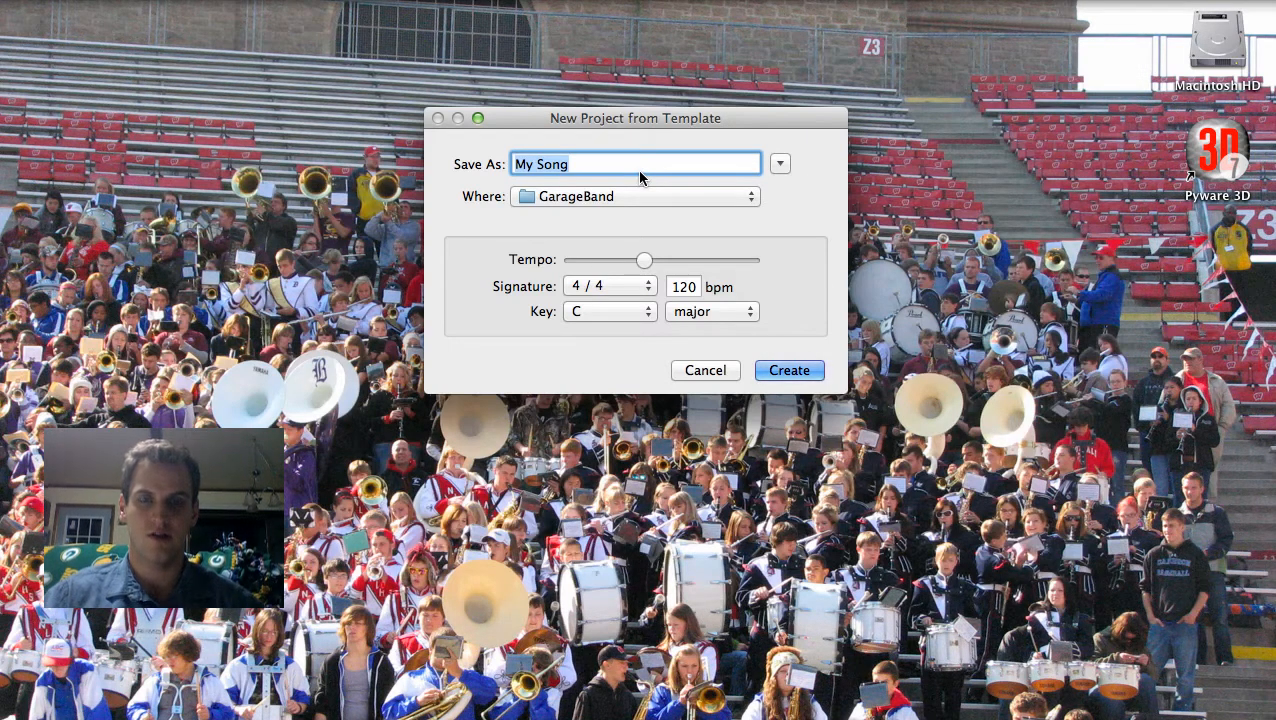
type("ABA form")
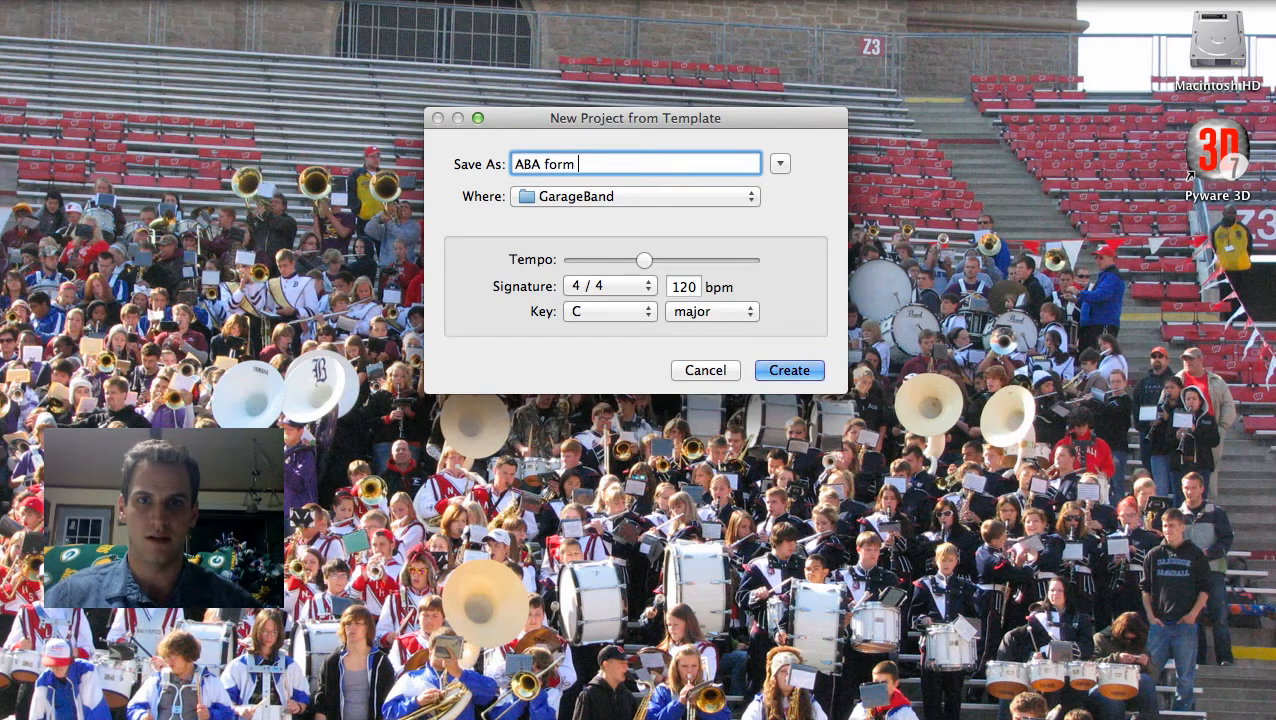
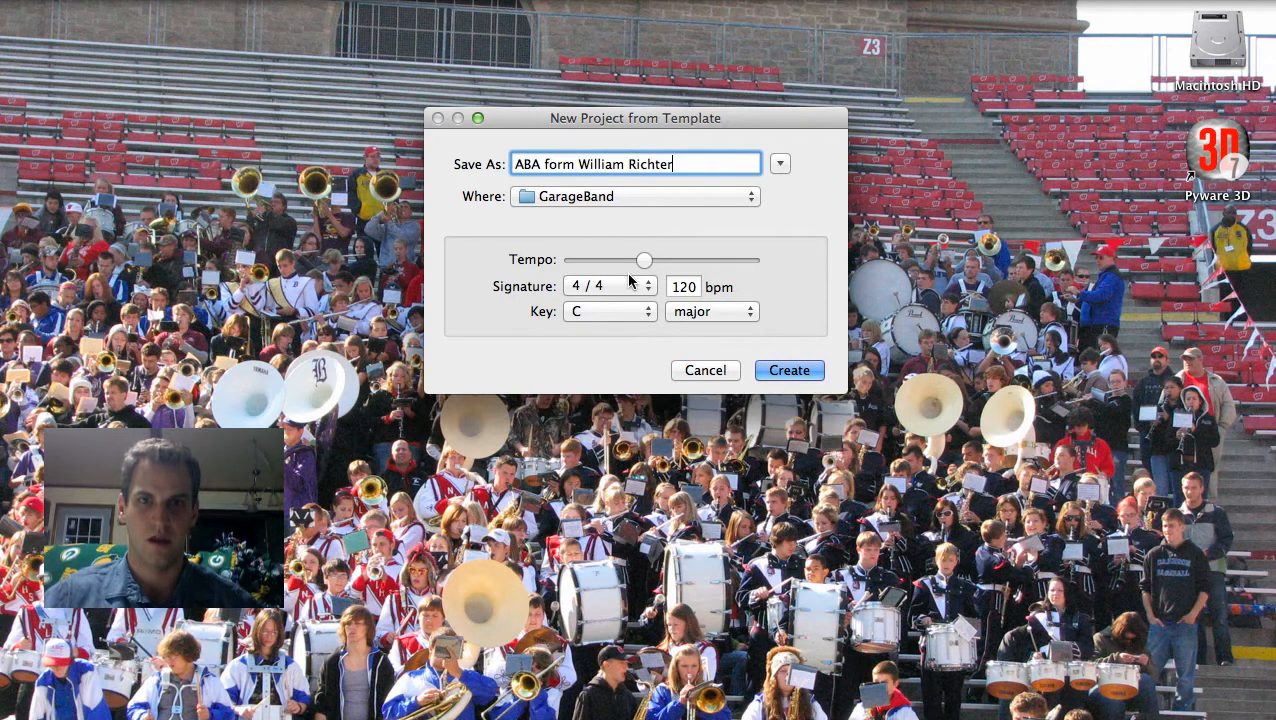
Step: Set the project tempo to 130 bpm and the key to A major, and create the project
left_click_drag(640, 261, 653, 263)
left_click(624, 313)
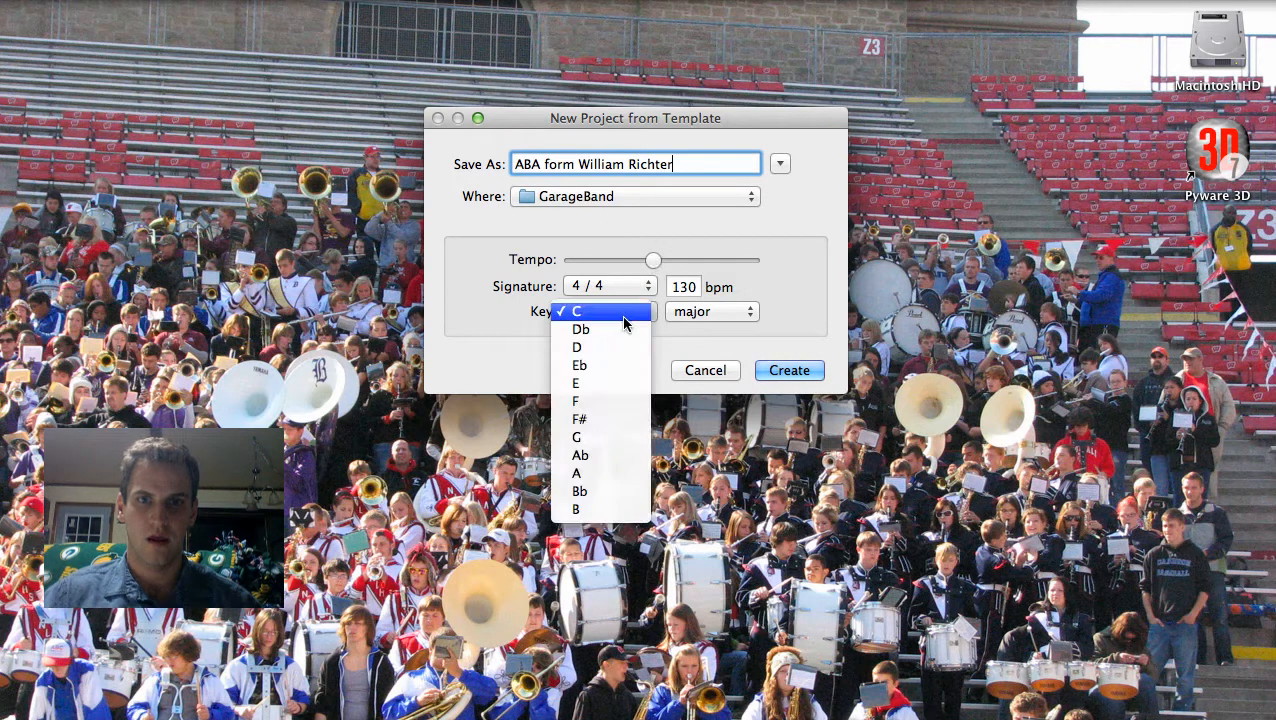
left_click(601, 473)
left_click(706, 311)
left_click(716, 334)
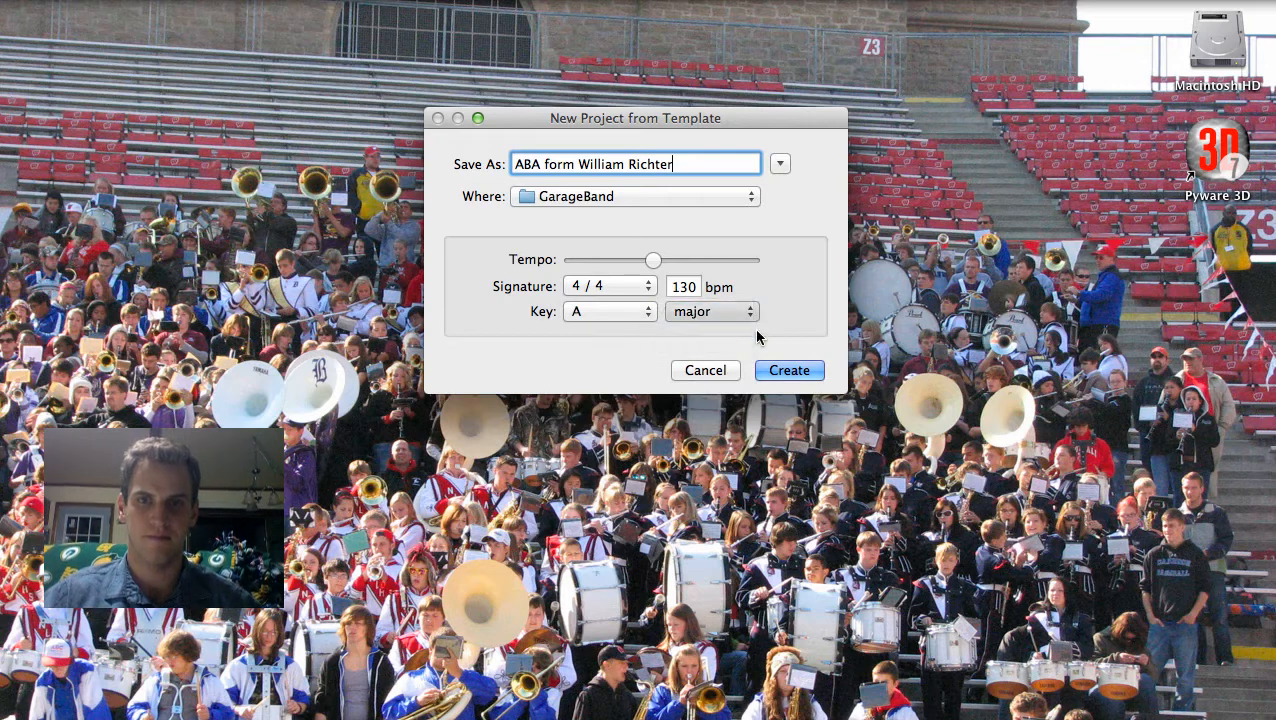
left_click(809, 368)
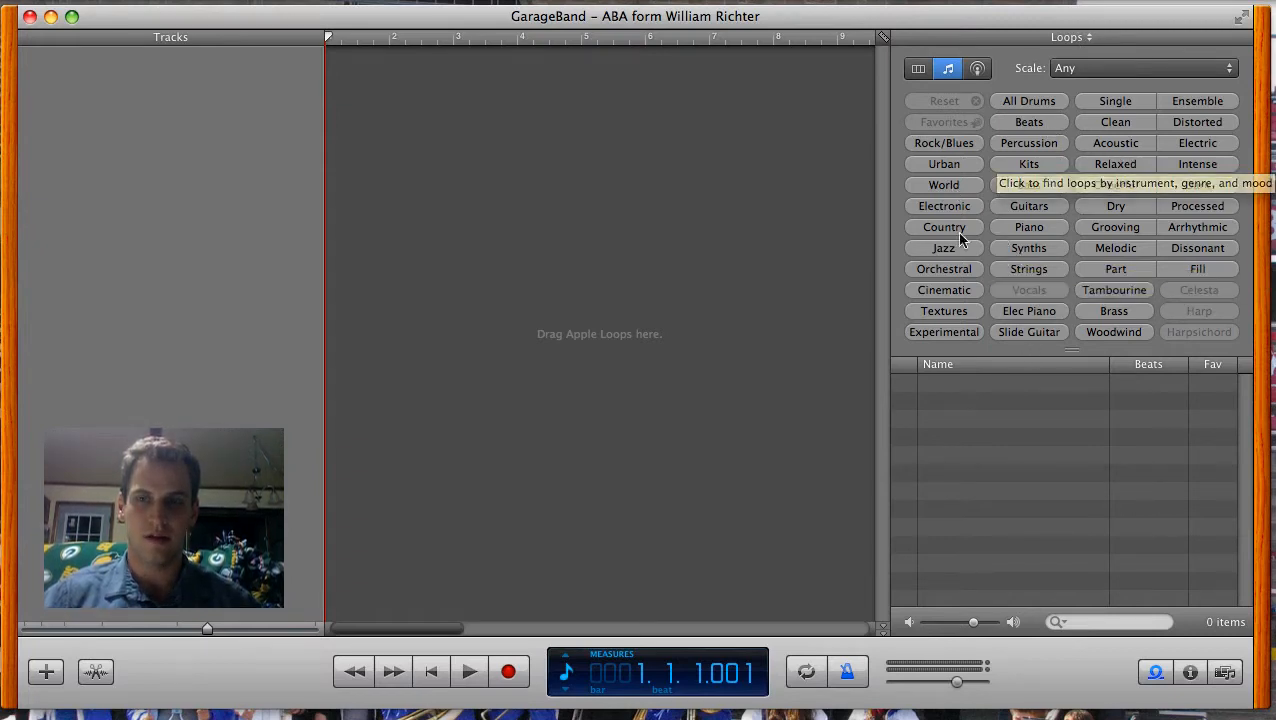
Step: Add the drum loop Club Dance Beat 038 at measure 1 and repeat it up to the start of measure 9
left_click(1036, 103)
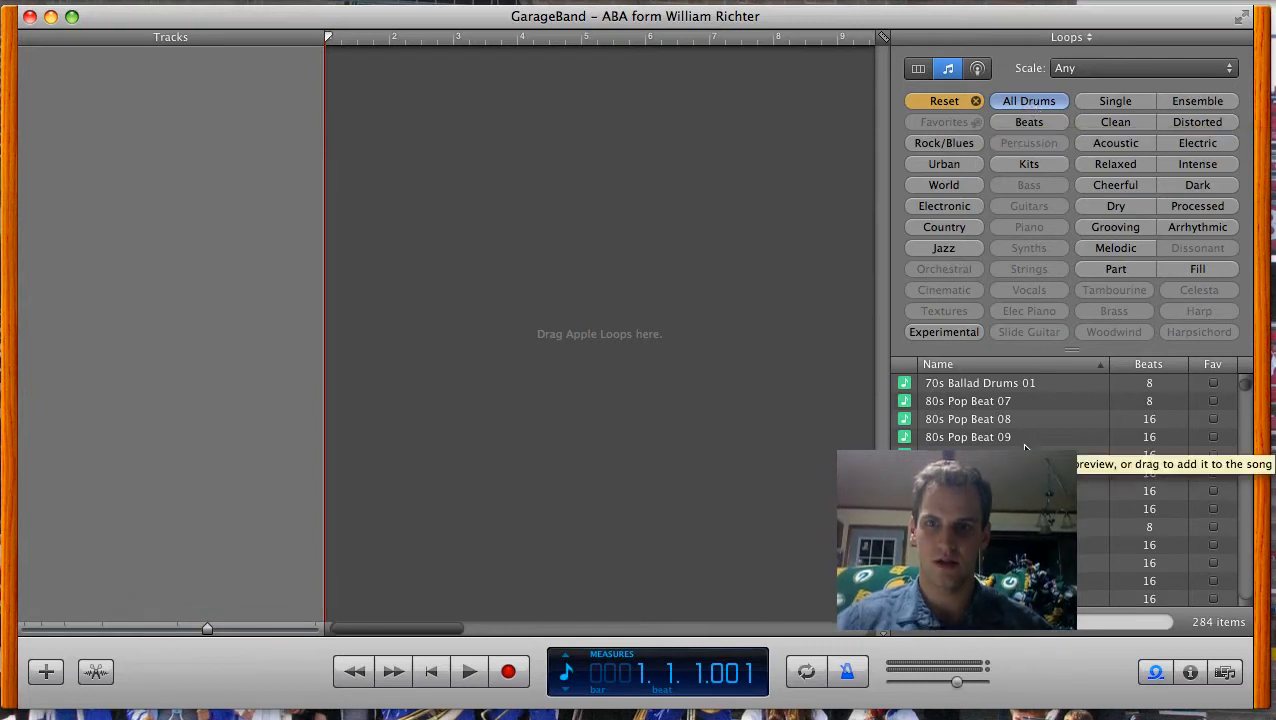
scroll(1024, 447, "down", 10)
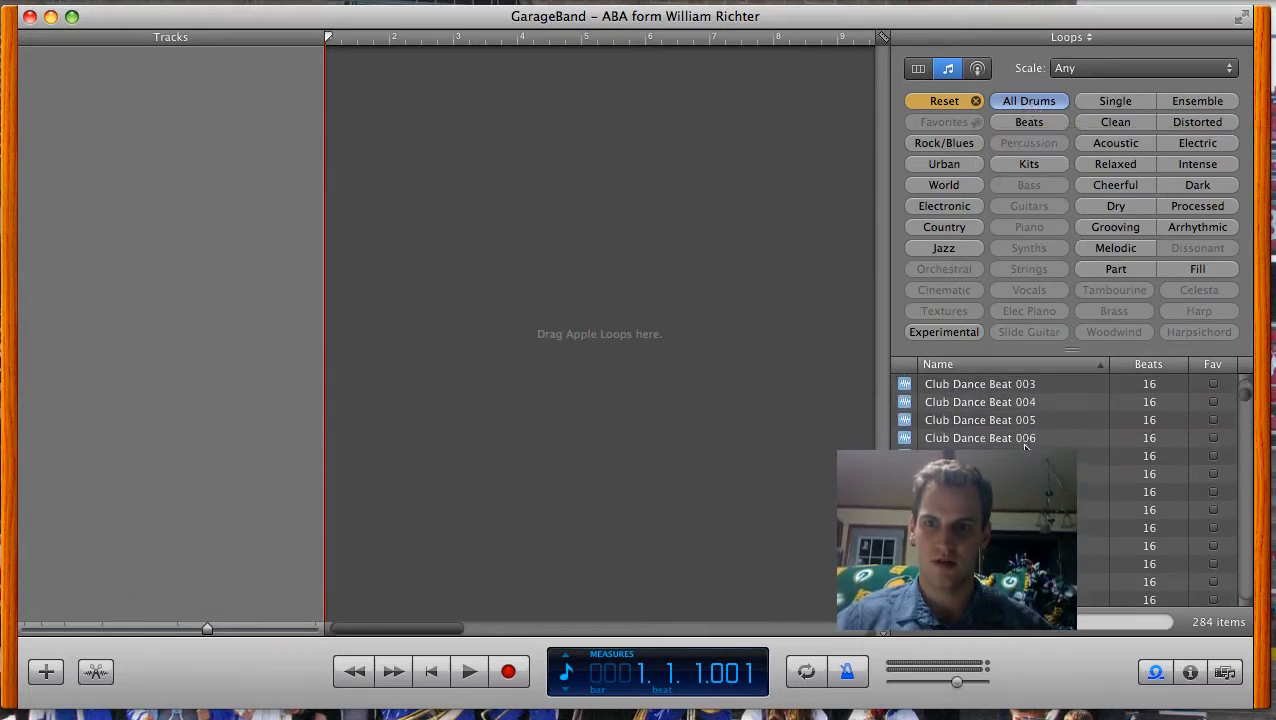
scroll(1024, 447, "down", 8)
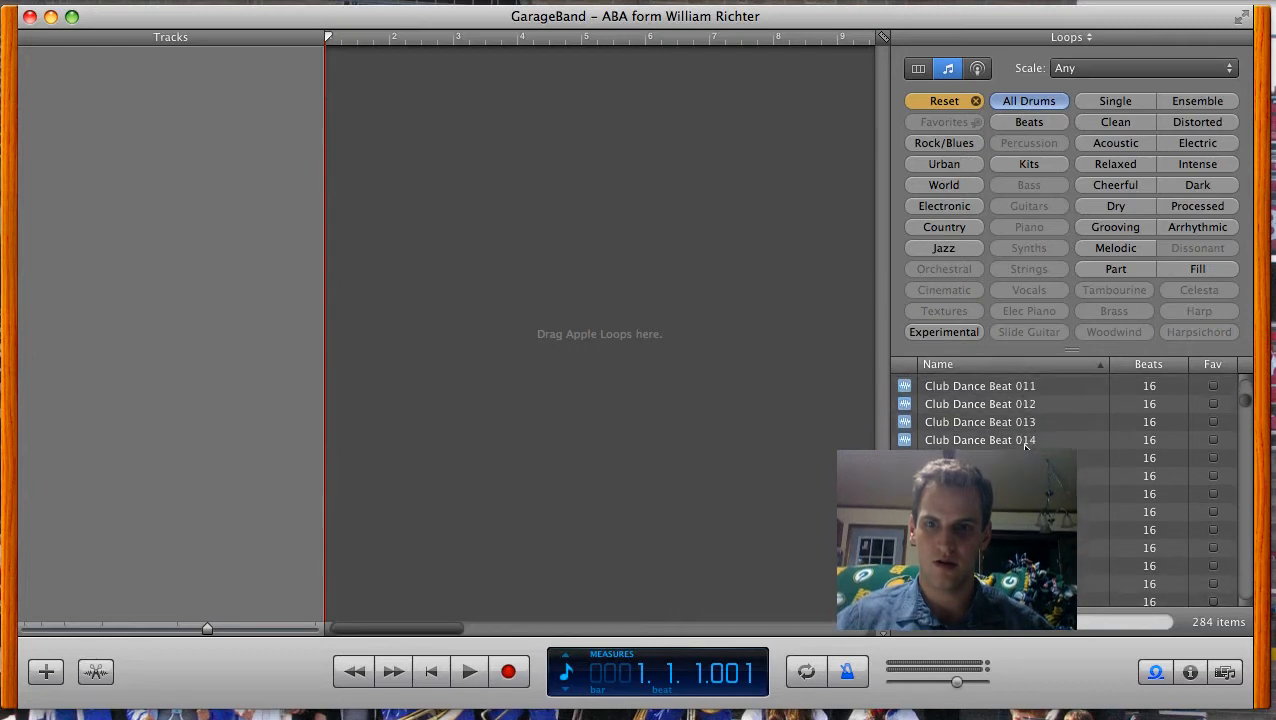
scroll(1024, 447, "down", 19)
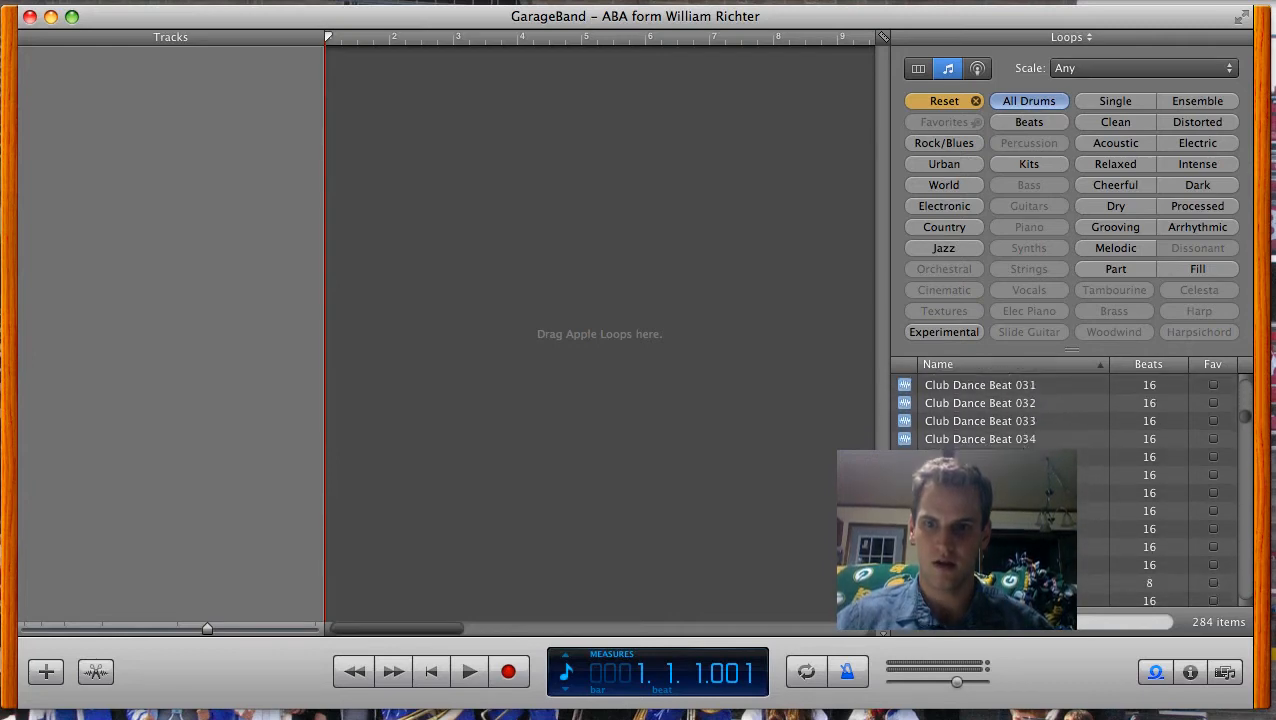
left_click_drag(1084, 511, 334, 86)
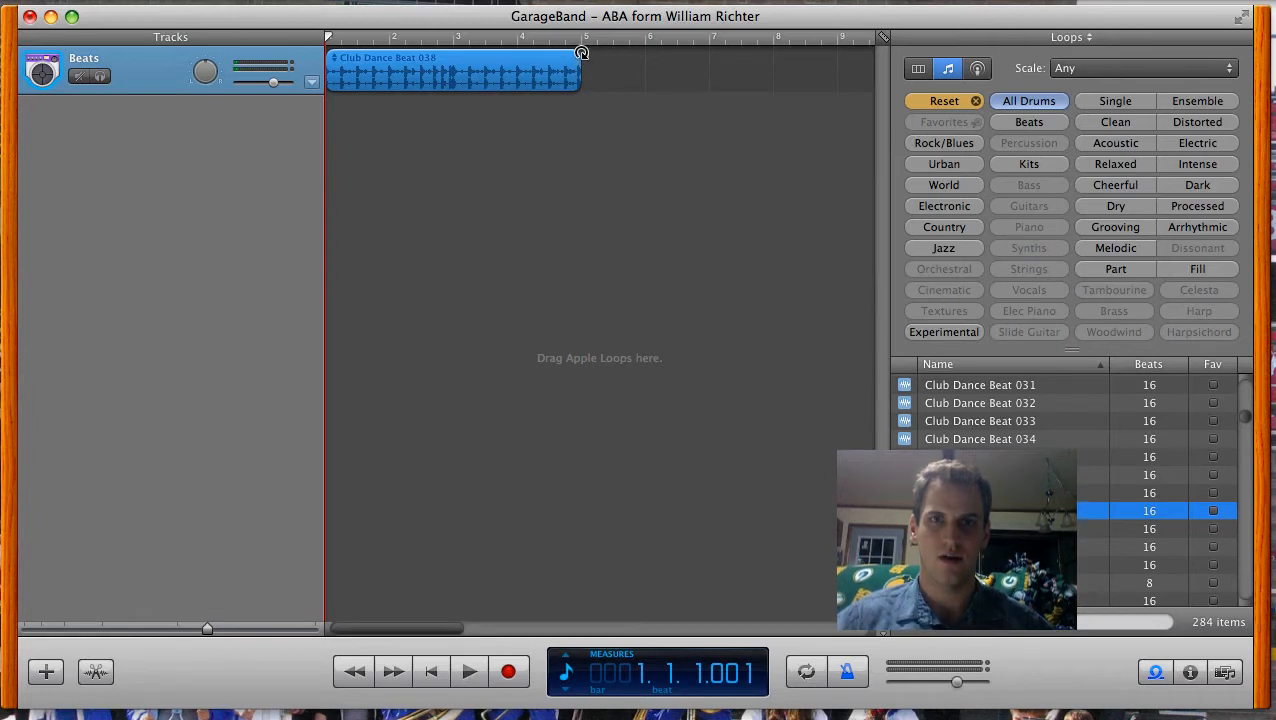
left_click_drag(582, 52, 782, 53)
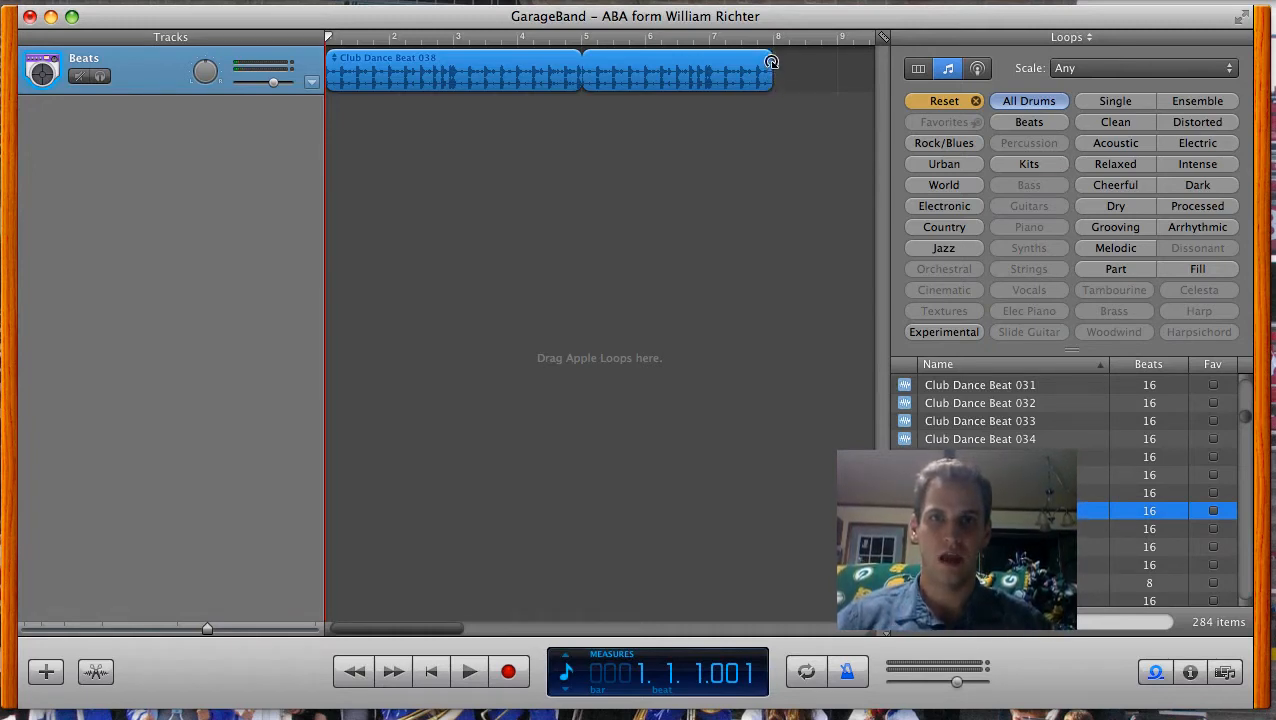
left_click_drag(772, 62, 814, 63)
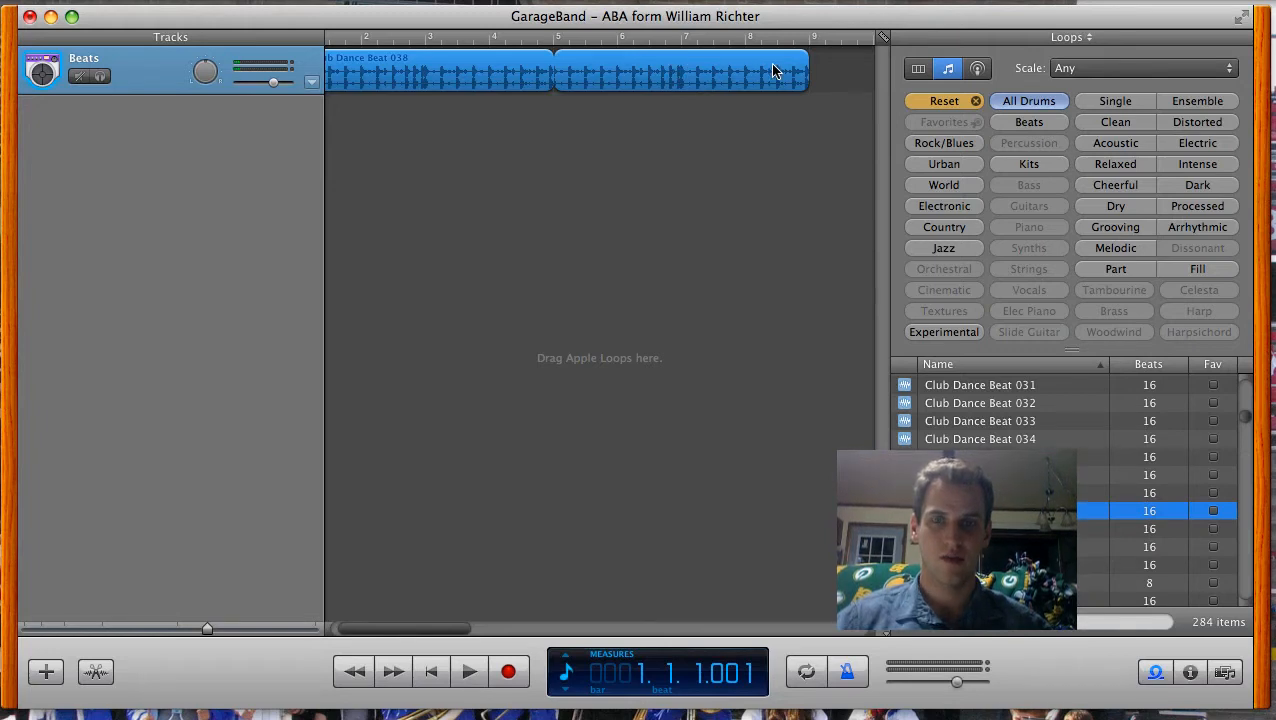
Step: Add the bass loop Disco Pickbass 02 on a new track at measure 1 and repeat it up to measure 9
left_click(975, 104)
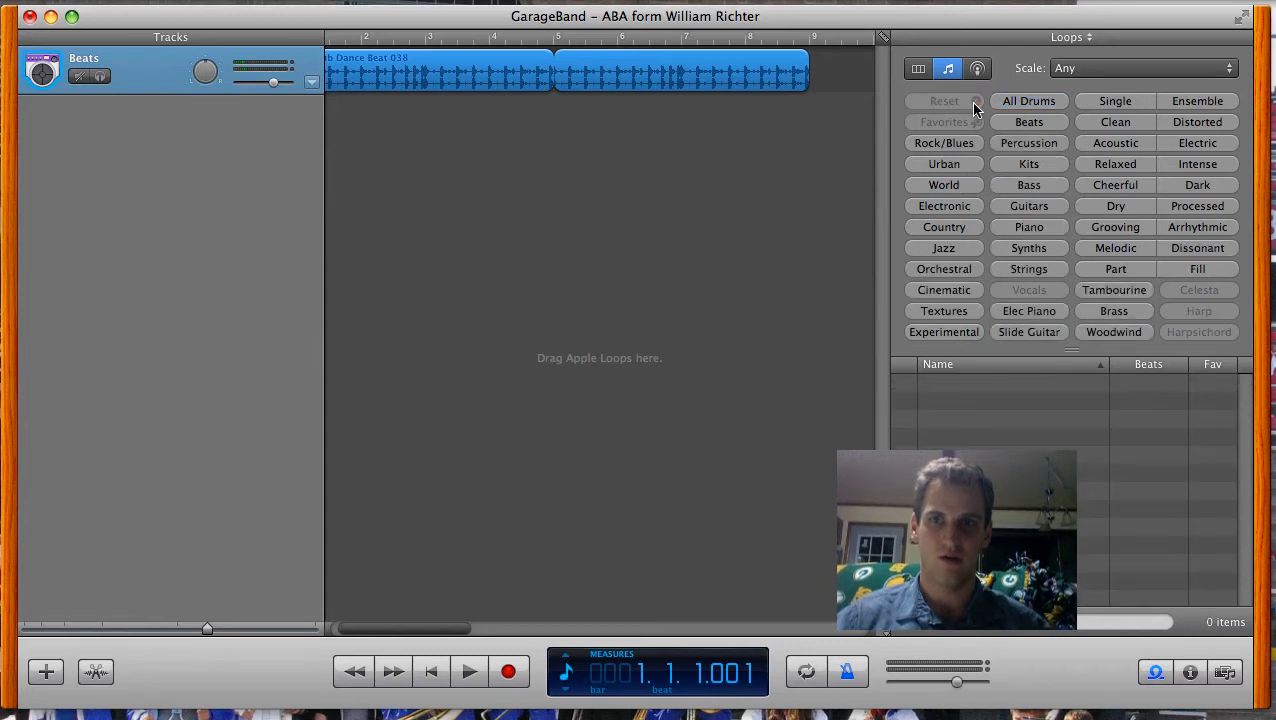
left_click(1029, 185)
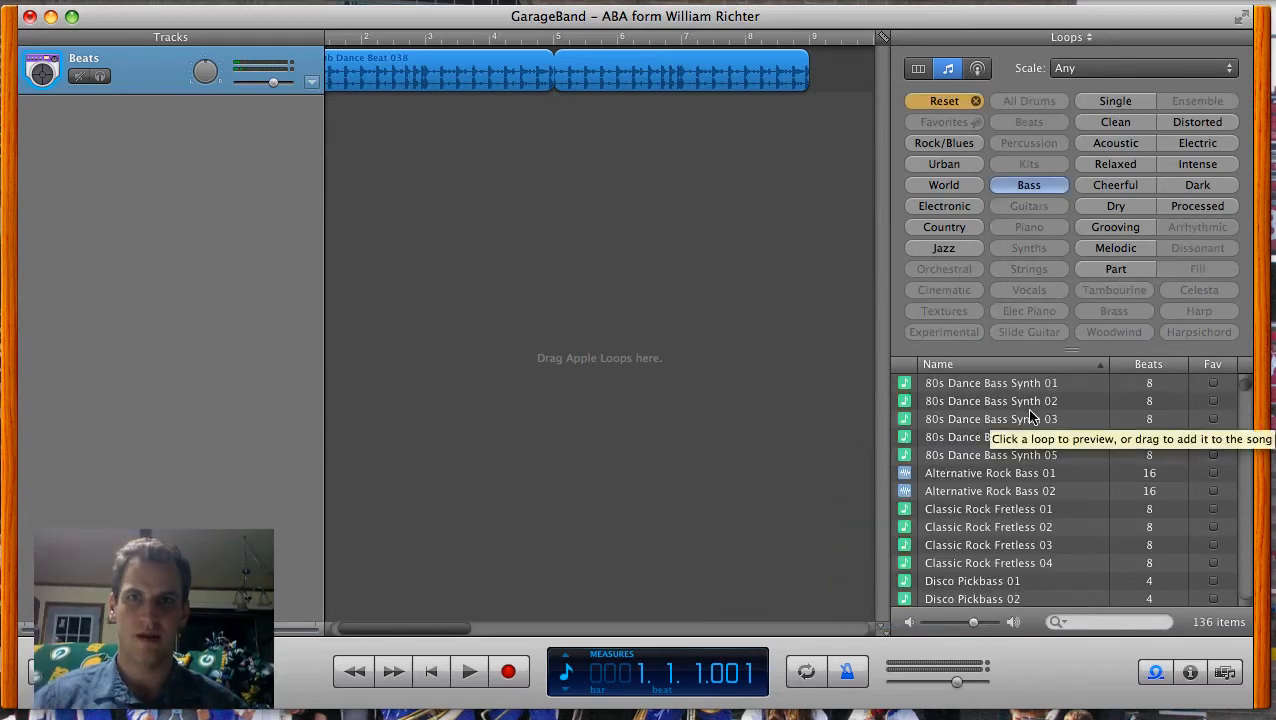
scroll(1031, 415, "down", 3)
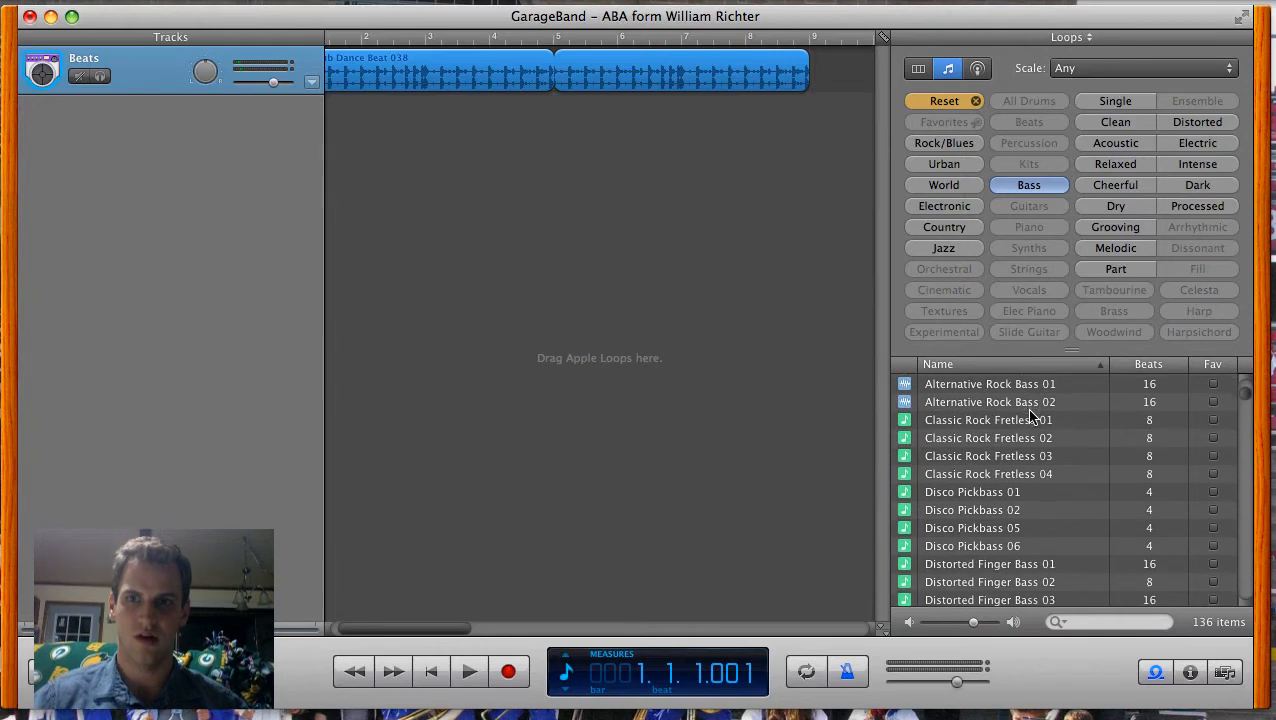
scroll(1031, 415, "down", 2)
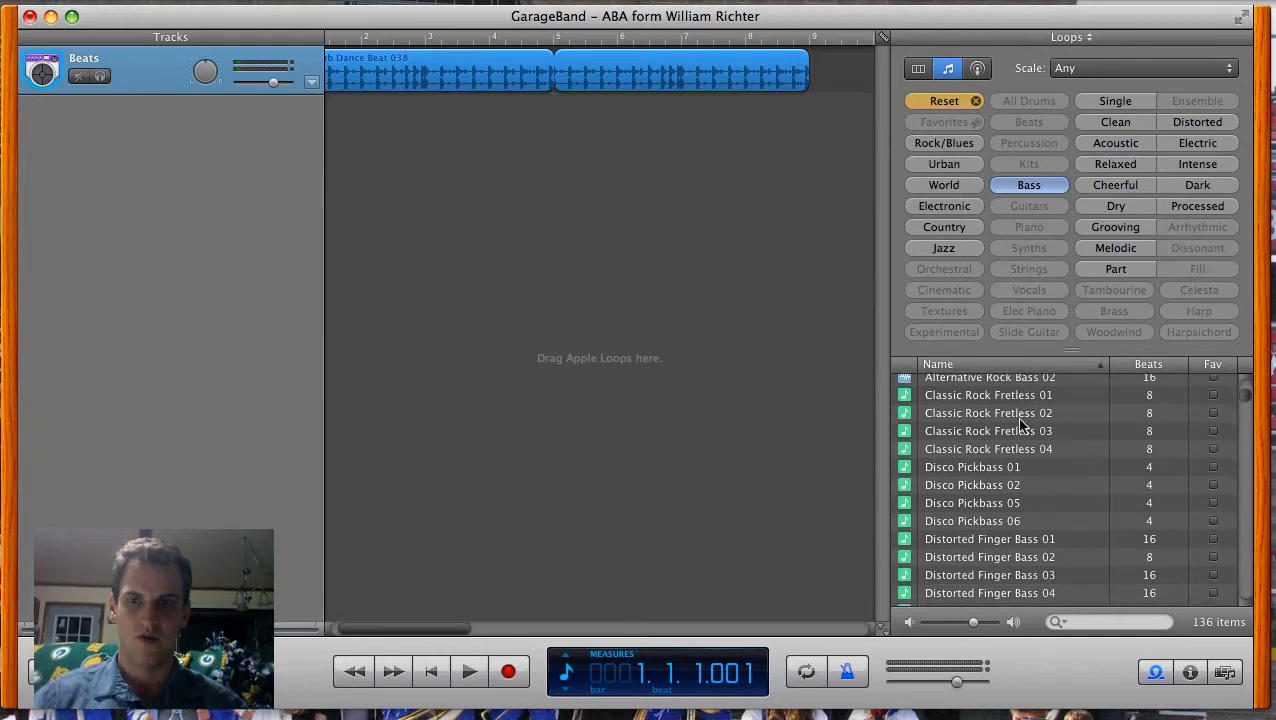
left_click(967, 483)
left_click_drag(968, 484, 316, 120)
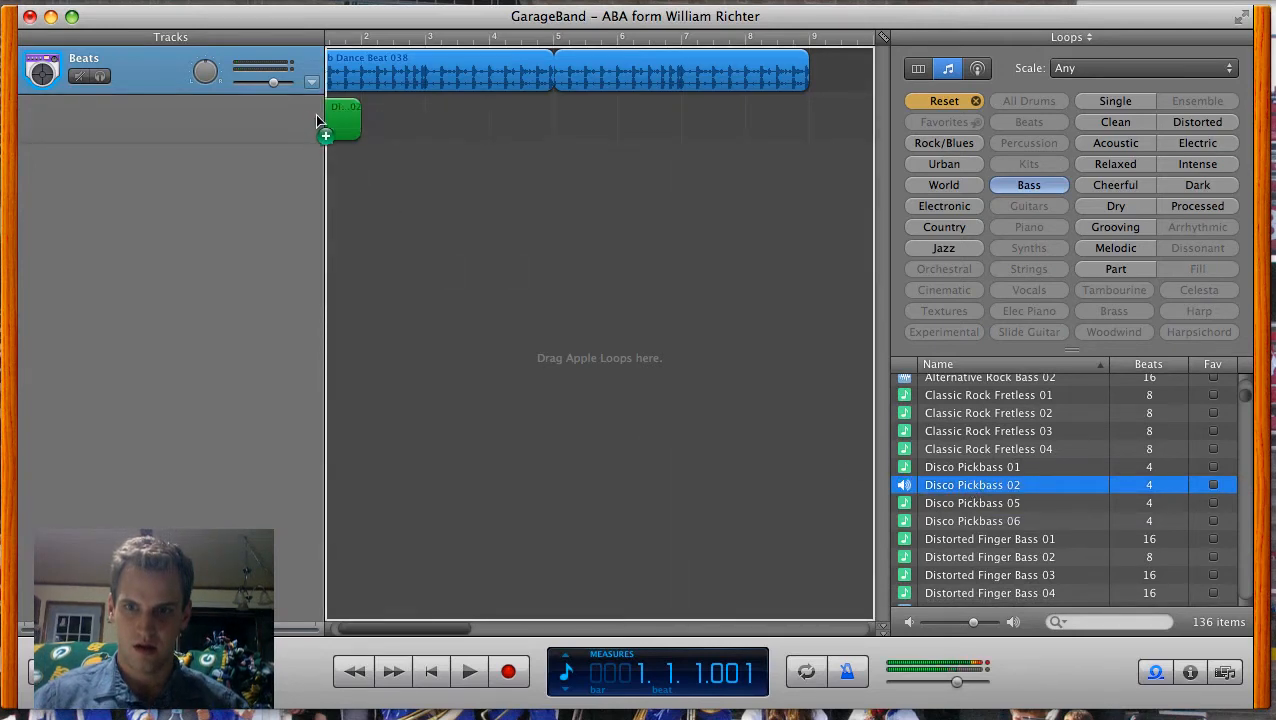
left_click_drag(413, 206, 413, 206)
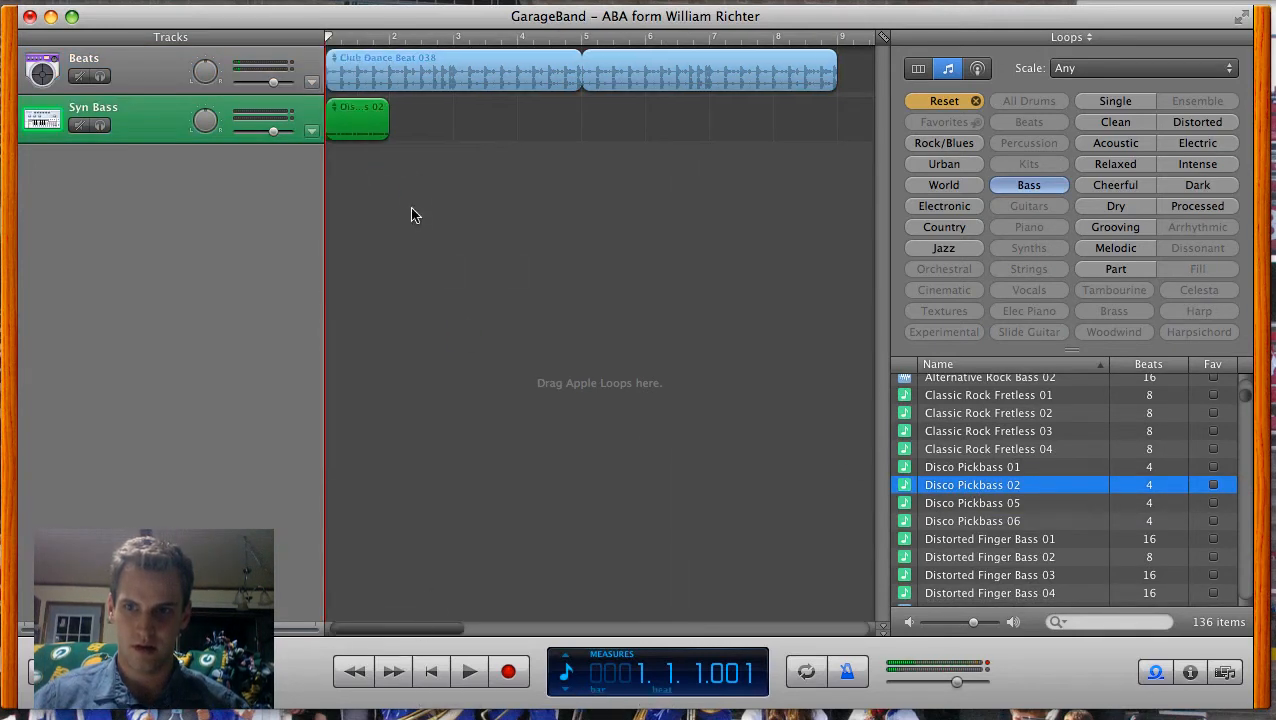
left_click_drag(381, 100, 840, 99)
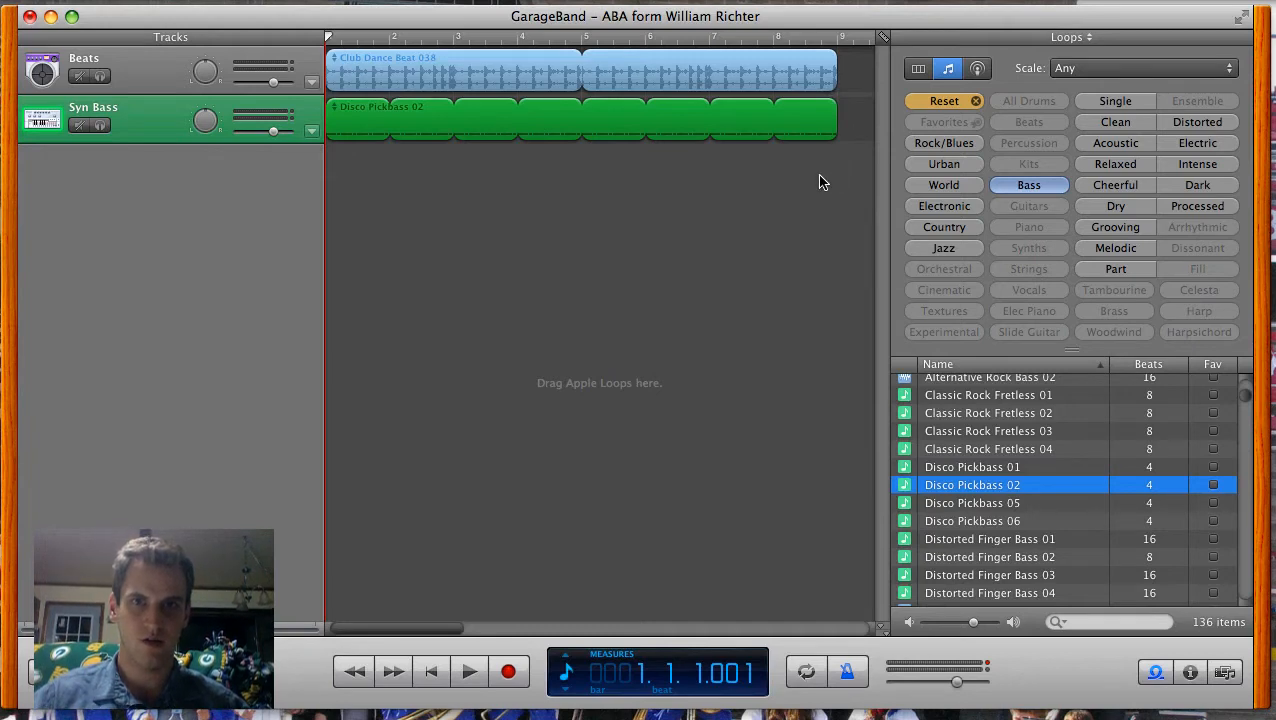
Step: Add the synth loop 80s Dance Pad 02 on a new track at measure 1 and repeat it up to measure 9
left_click(977, 102)
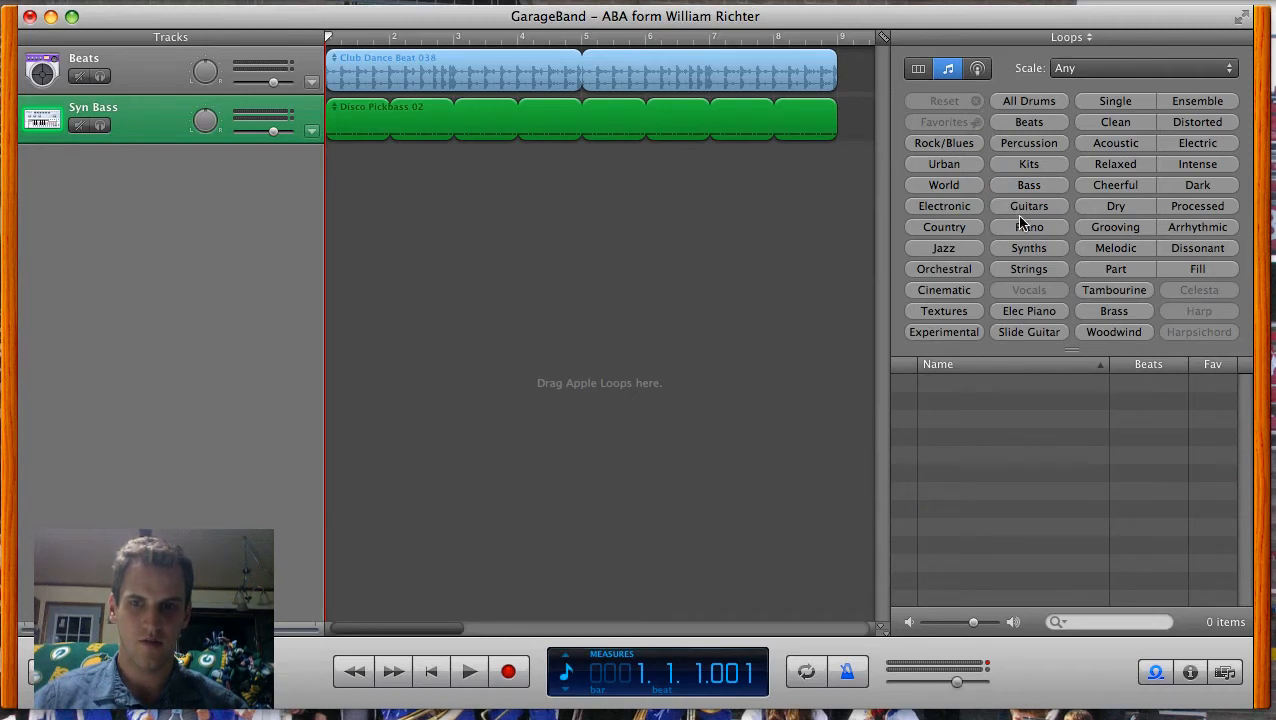
left_click(1029, 249)
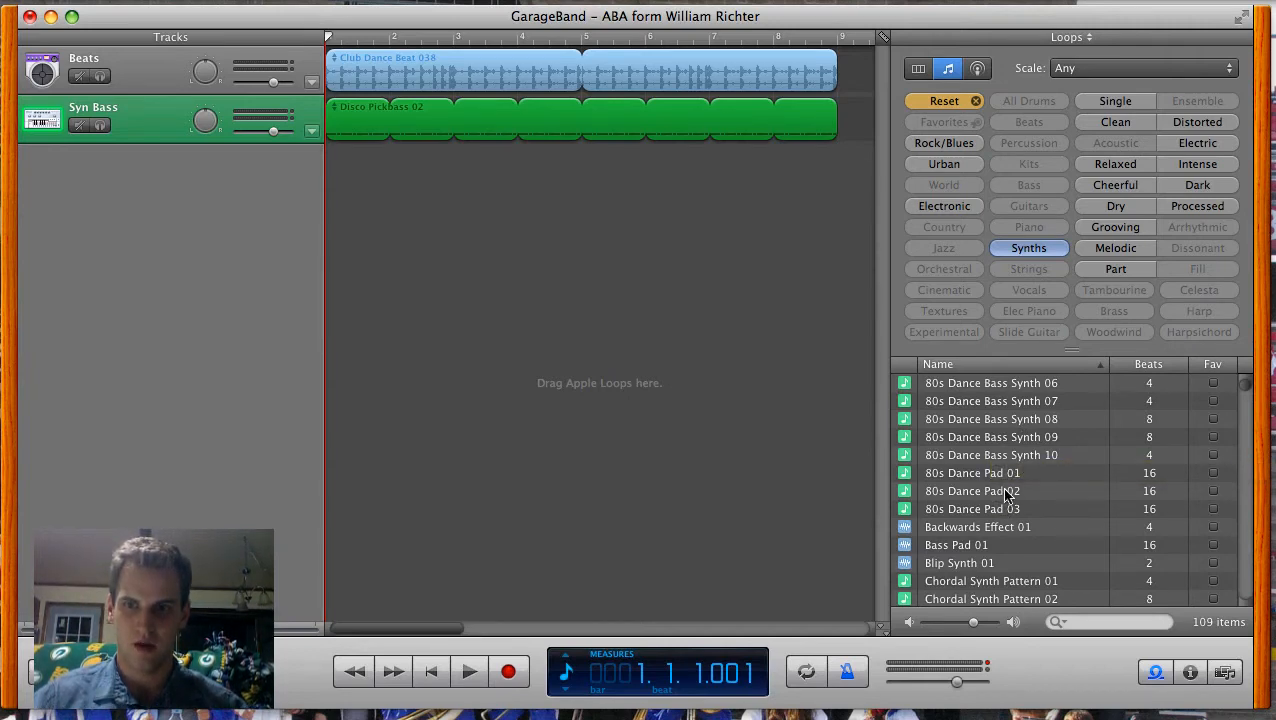
left_click_drag(1005, 494, 344, 160)
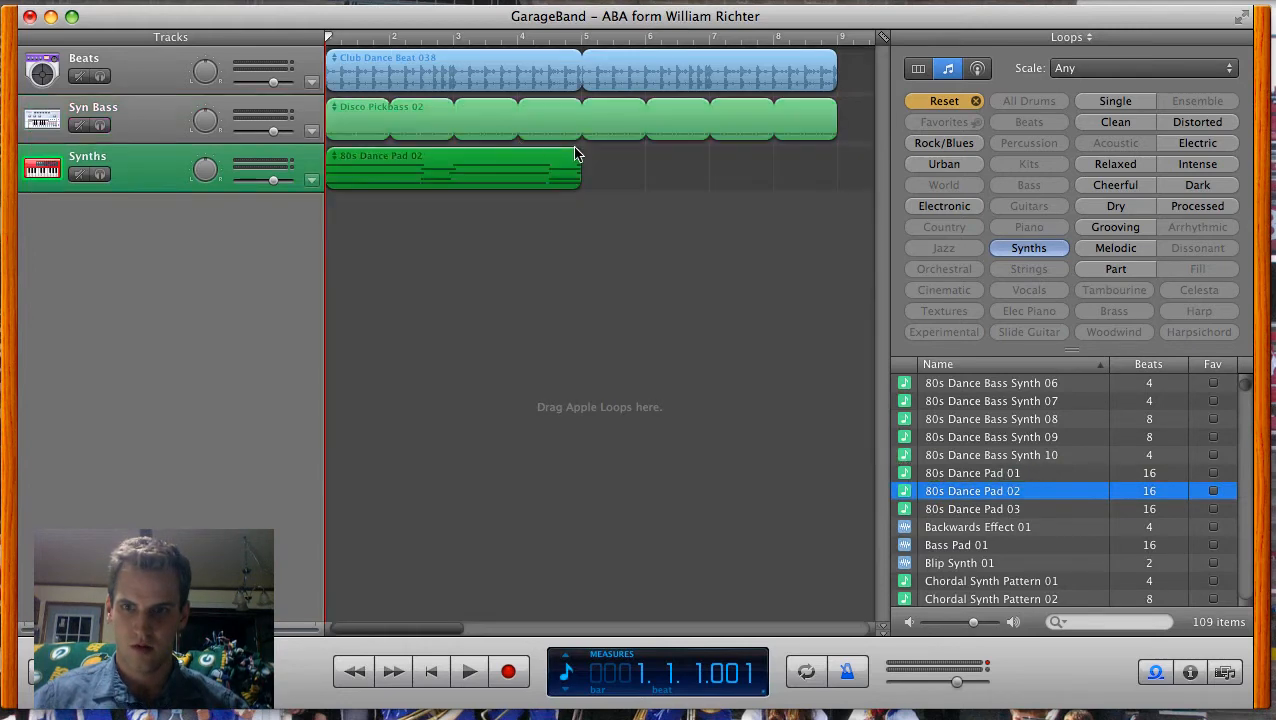
left_click_drag(579, 150, 840, 150)
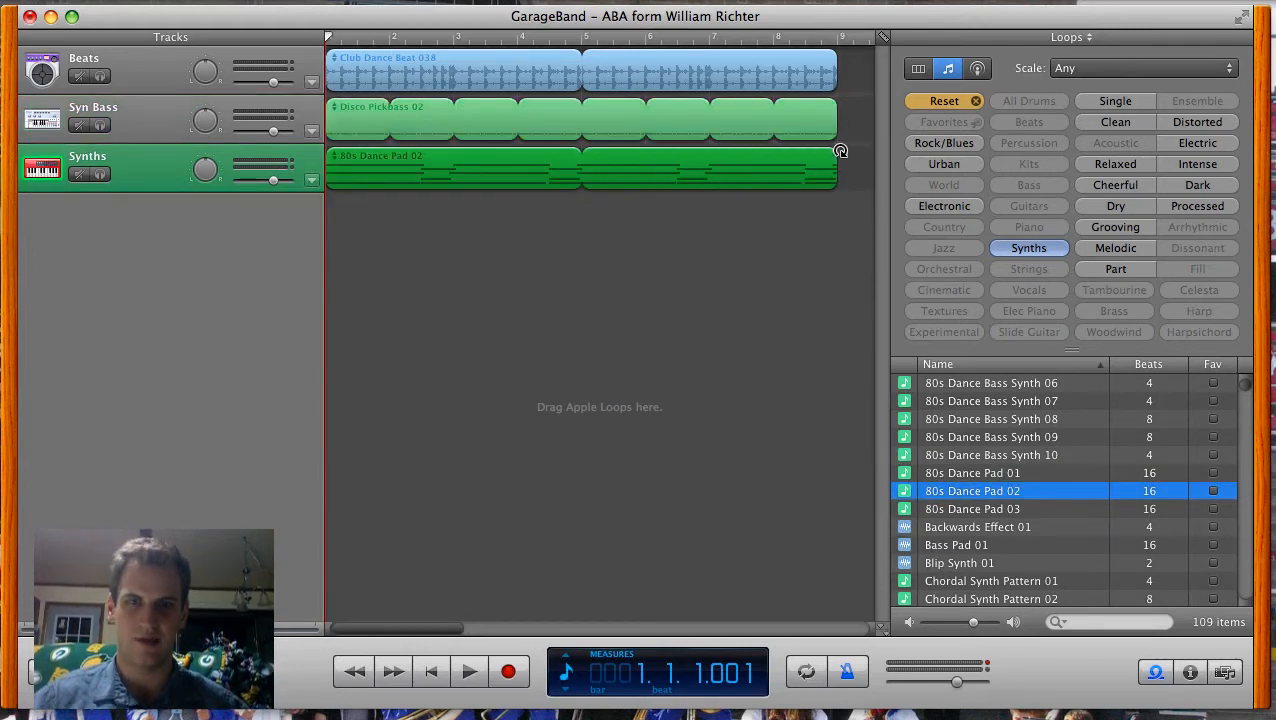
Step: Add the melodic loop Acoustic Slide 01 on a new track at measure 1 and repeat it up to measure 9
left_click(976, 102)
left_click(1116, 249)
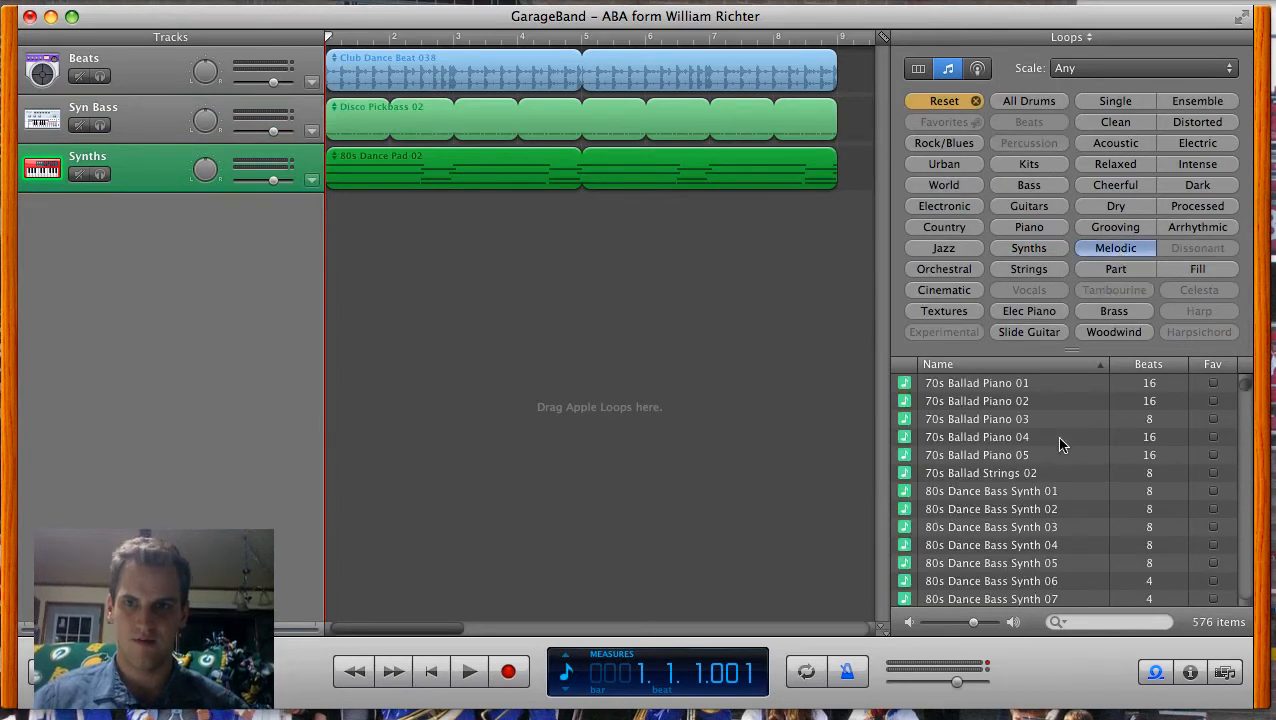
scroll(1062, 445, "down", 5)
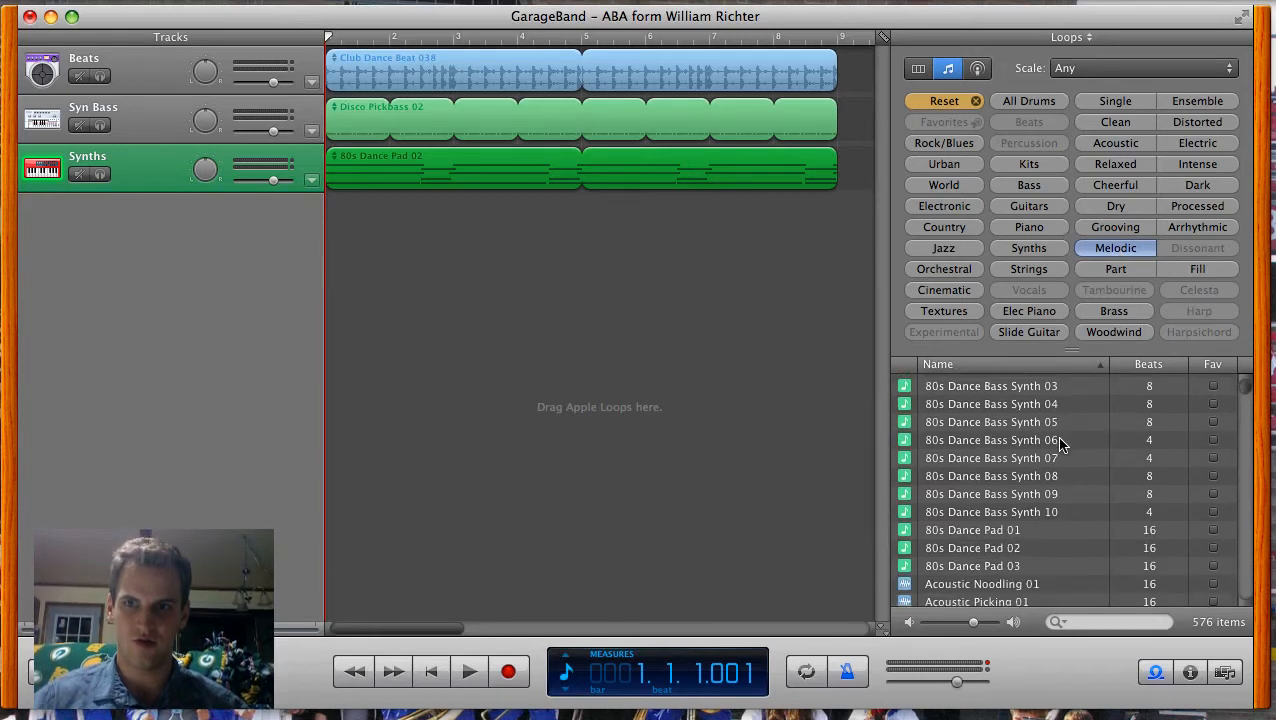
scroll(1062, 445, "down", 4)
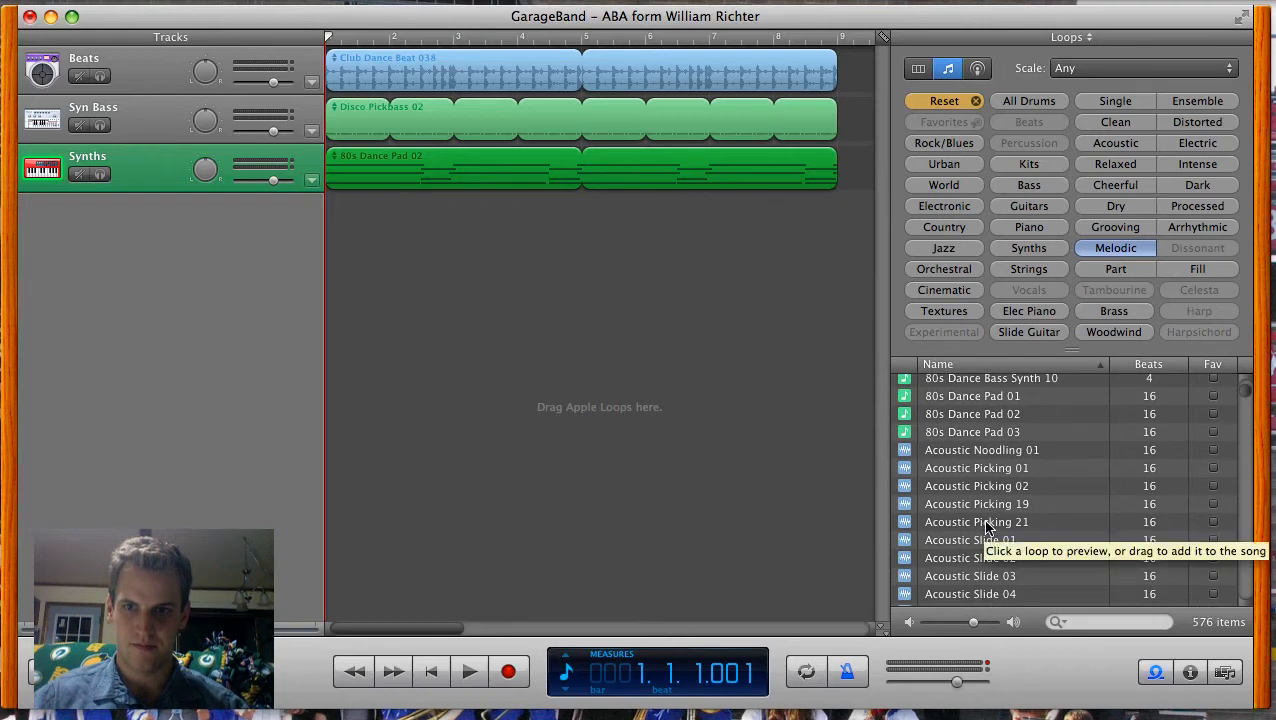
left_click_drag(980, 545, 329, 229)
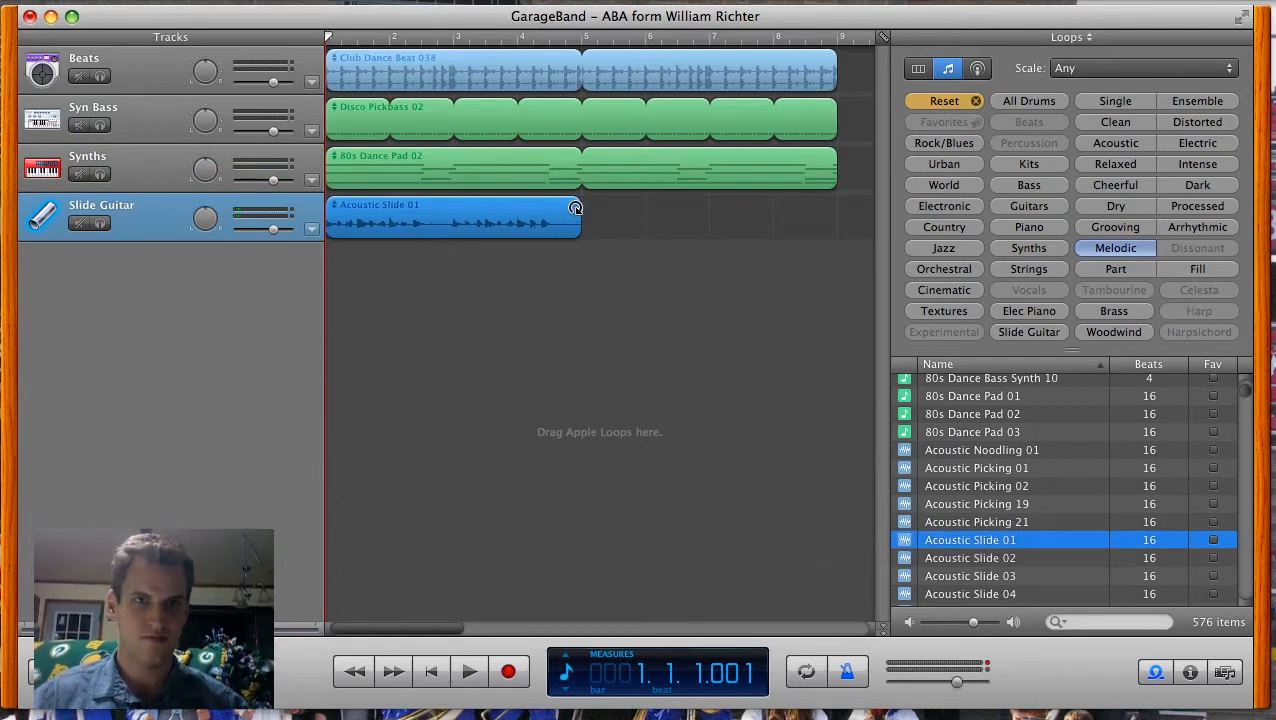
left_click_drag(575, 207, 836, 210)
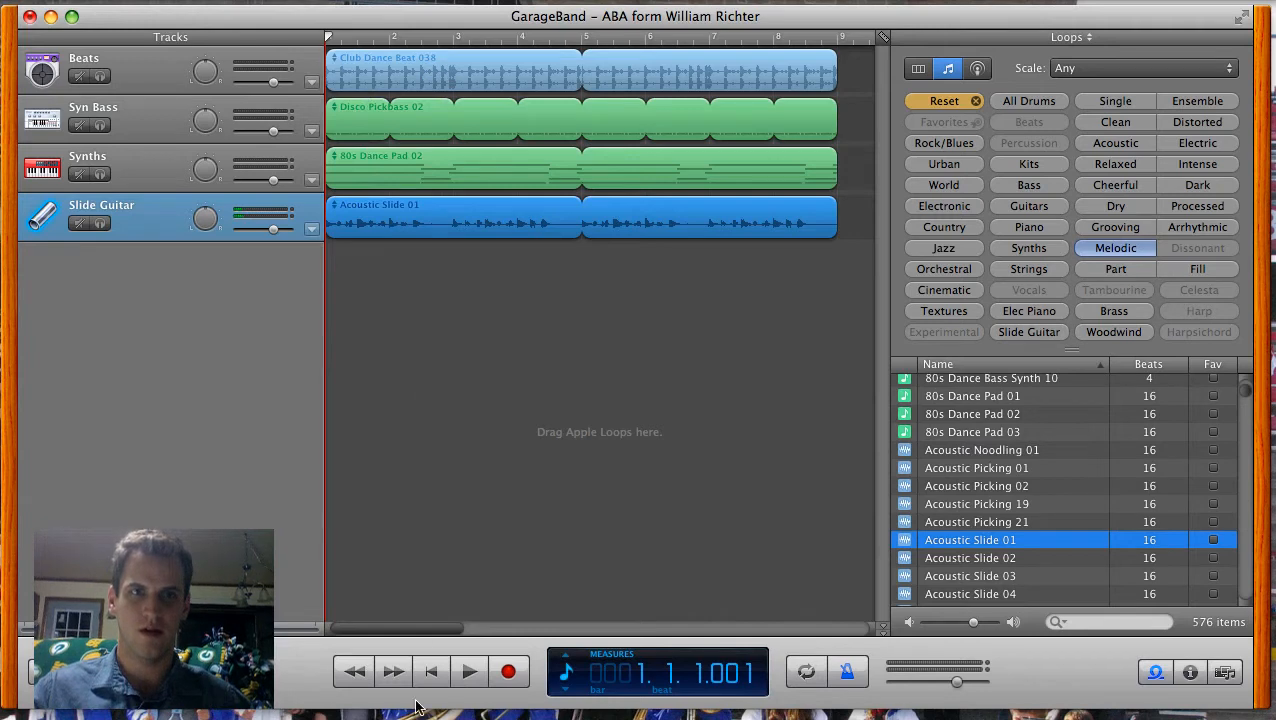
Step: Add the drum loop Classic Rock Beat 04 to the Beats track at measure 9 and repeat it up to measure 17
left_click_drag(445, 632, 502, 633)
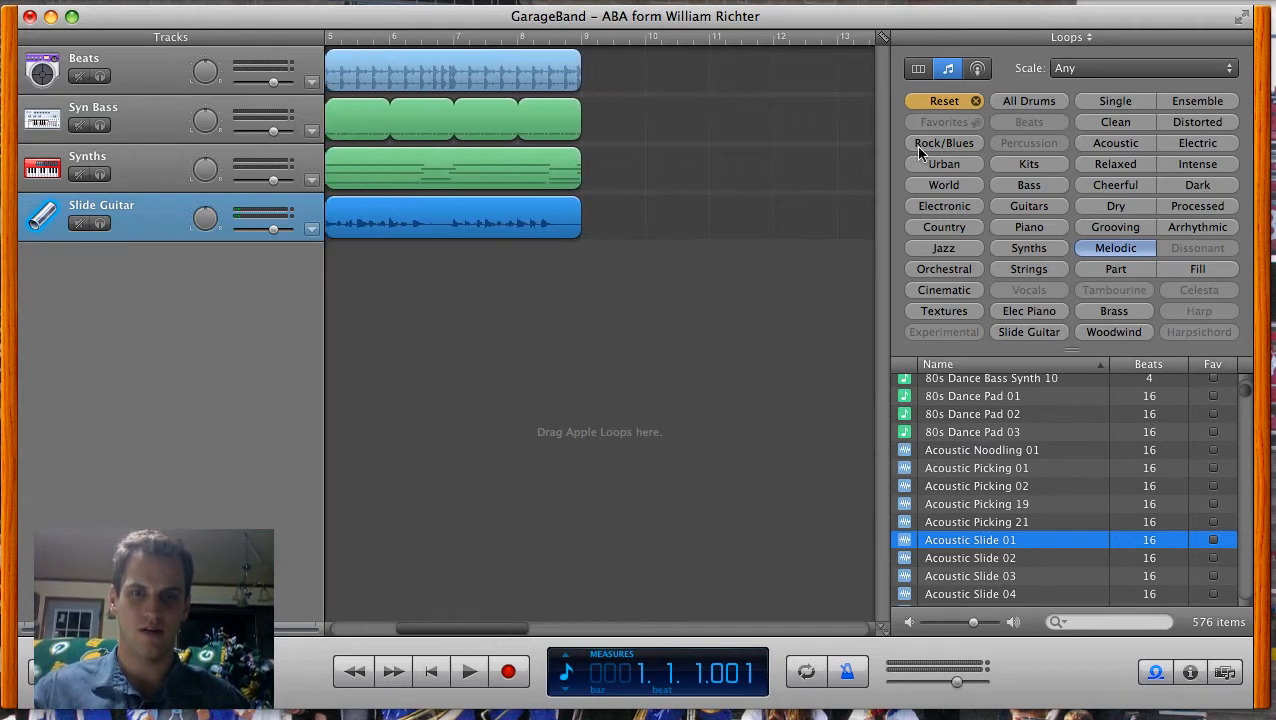
left_click(976, 104)
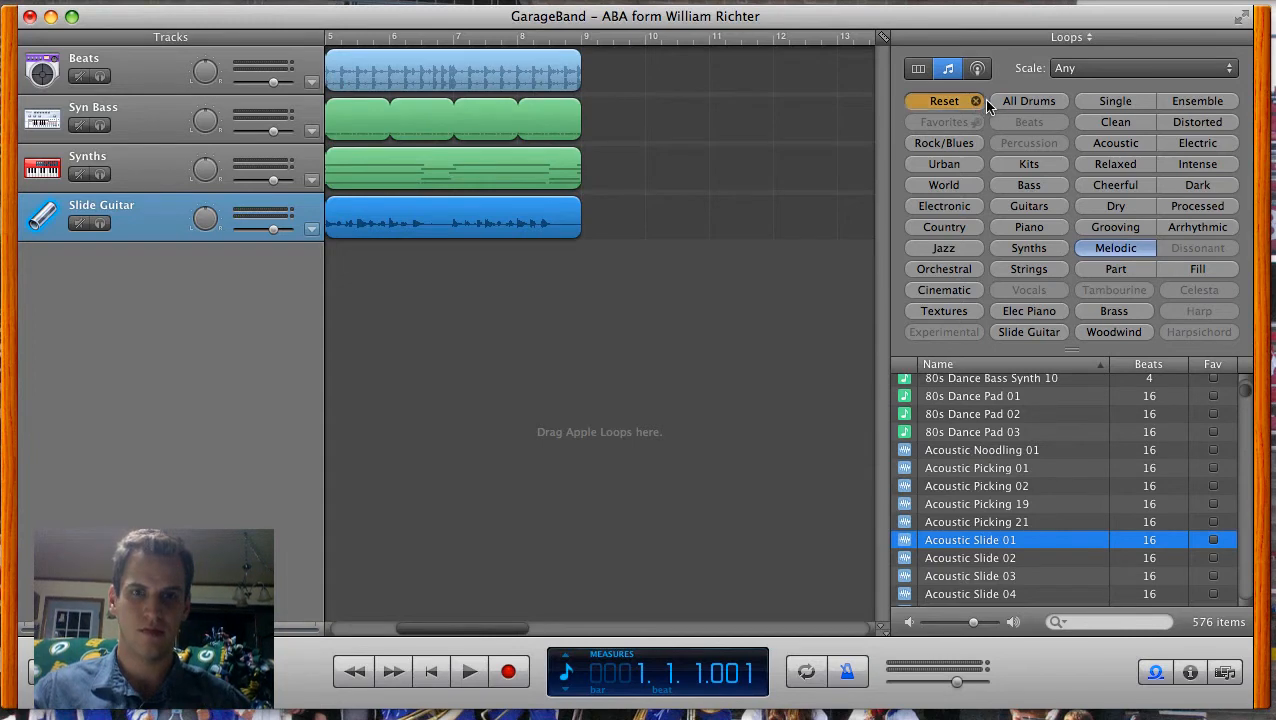
left_click(1020, 104)
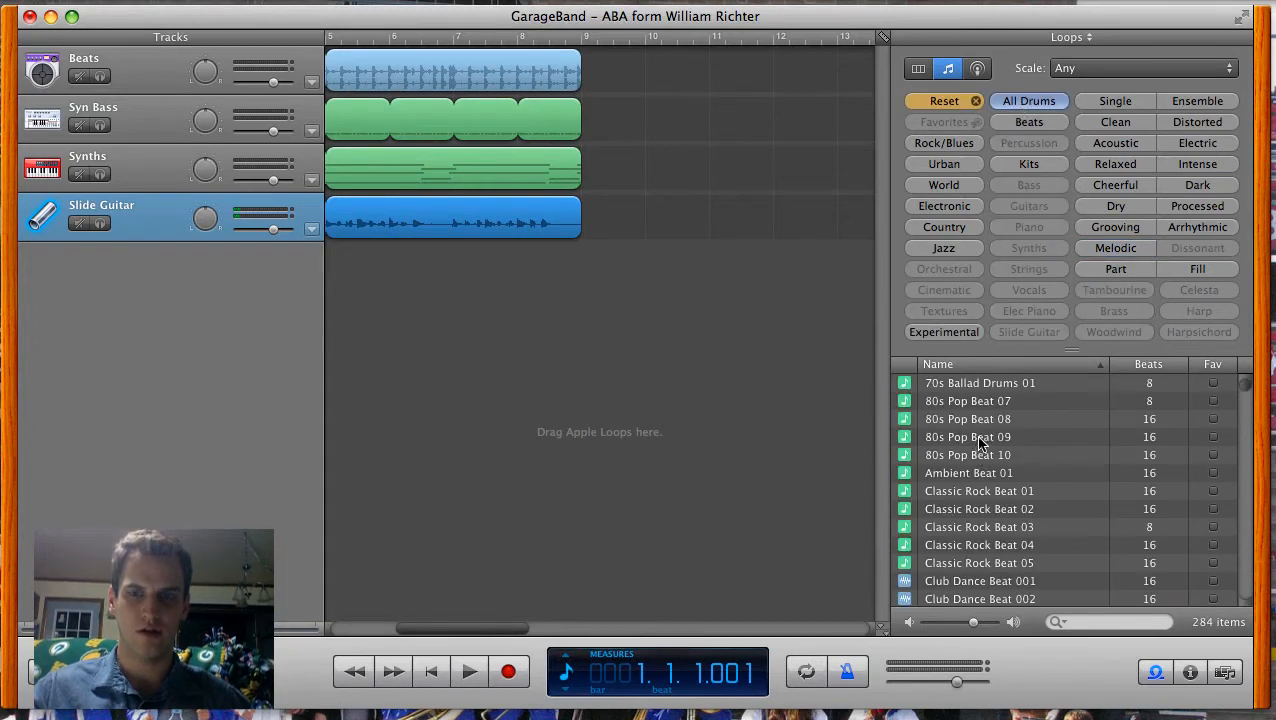
scroll(986, 433, "down", 1)
left_click(980, 535)
left_click_drag(980, 535, 596, 72)
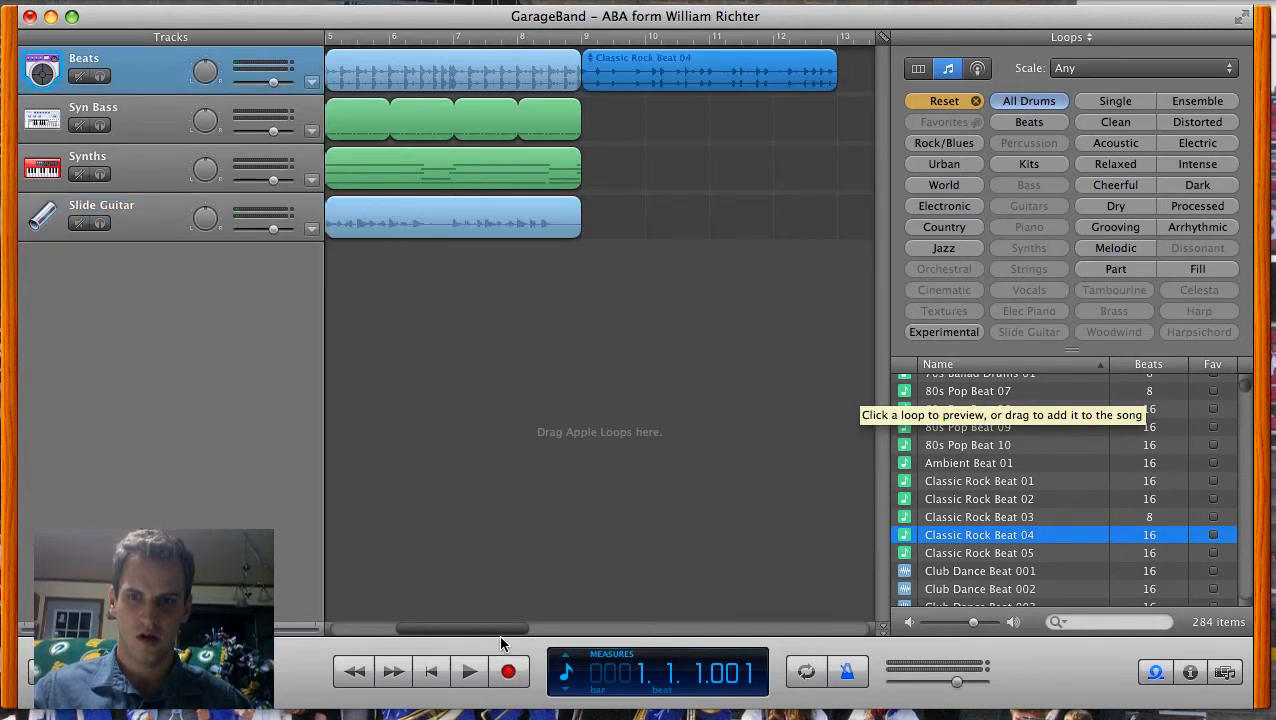
left_click_drag(500, 626, 561, 628)
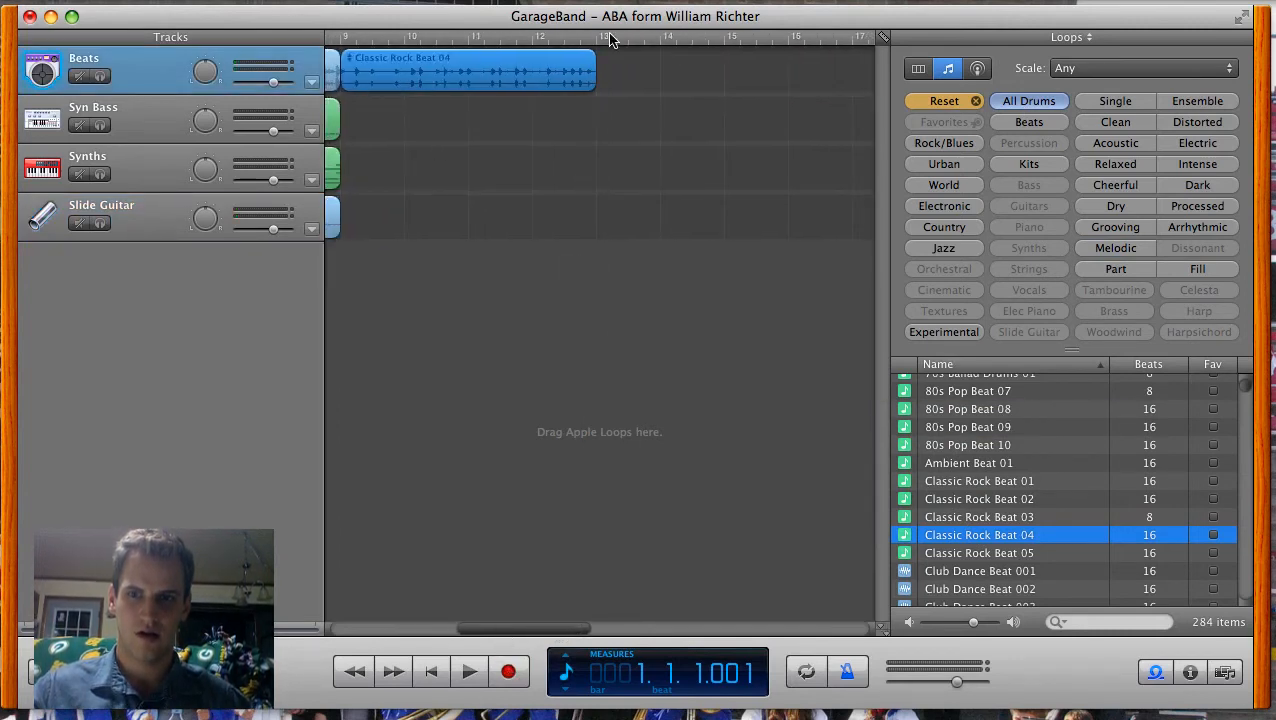
left_click_drag(596, 50, 822, 62)
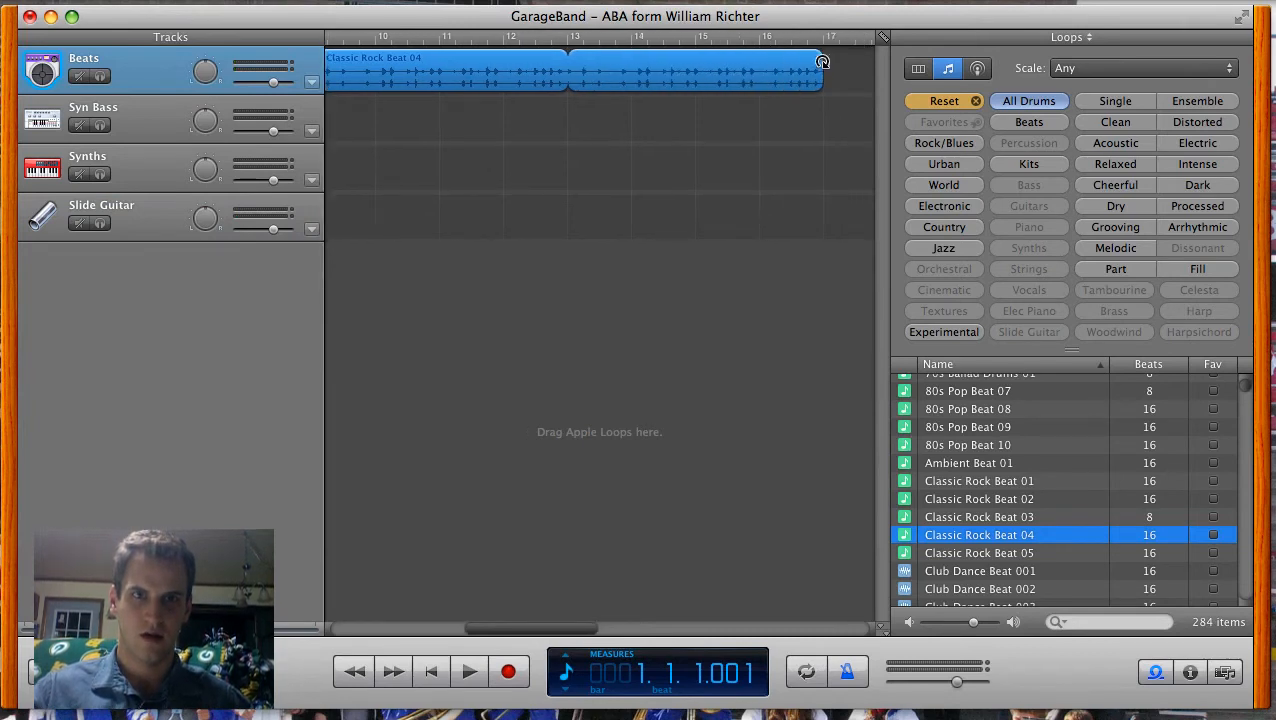
Step: Add the bass loop Alternative Rock Bass 02 on a new track at measure 9 and repeat it up to measure 17
left_click(950, 101)
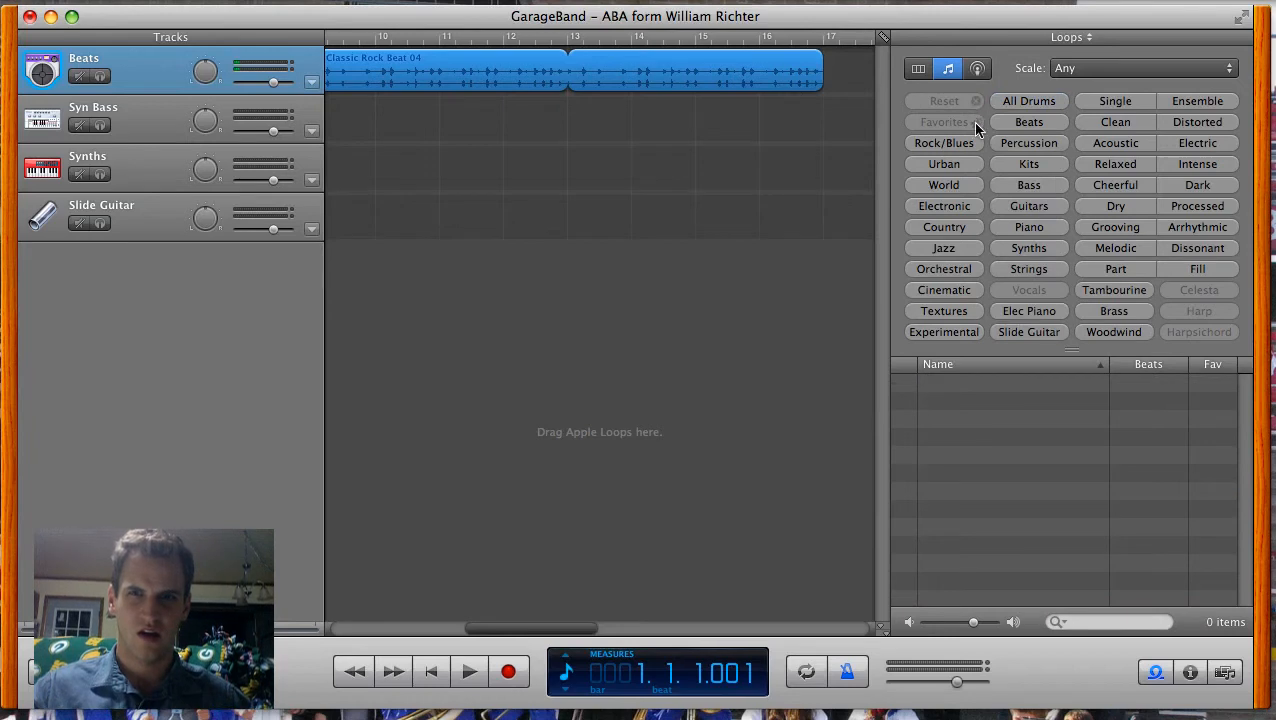
left_click(1012, 190)
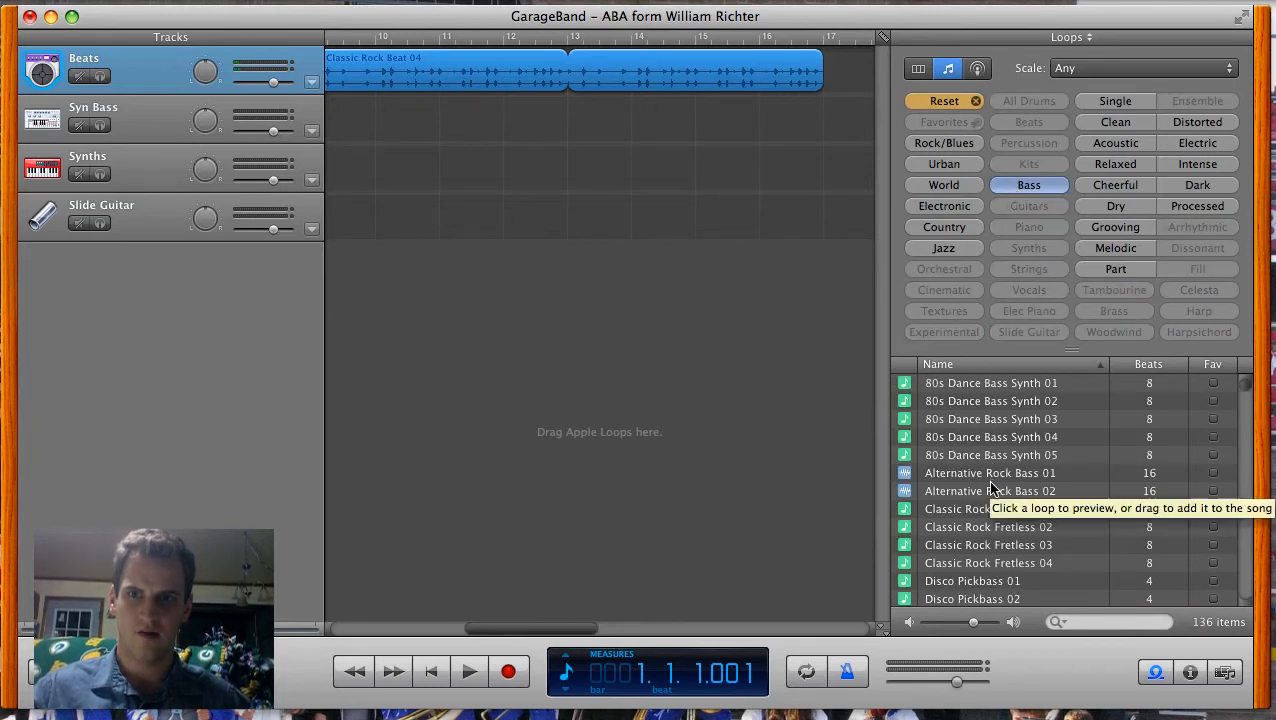
left_click_drag(990, 491, 349, 265)
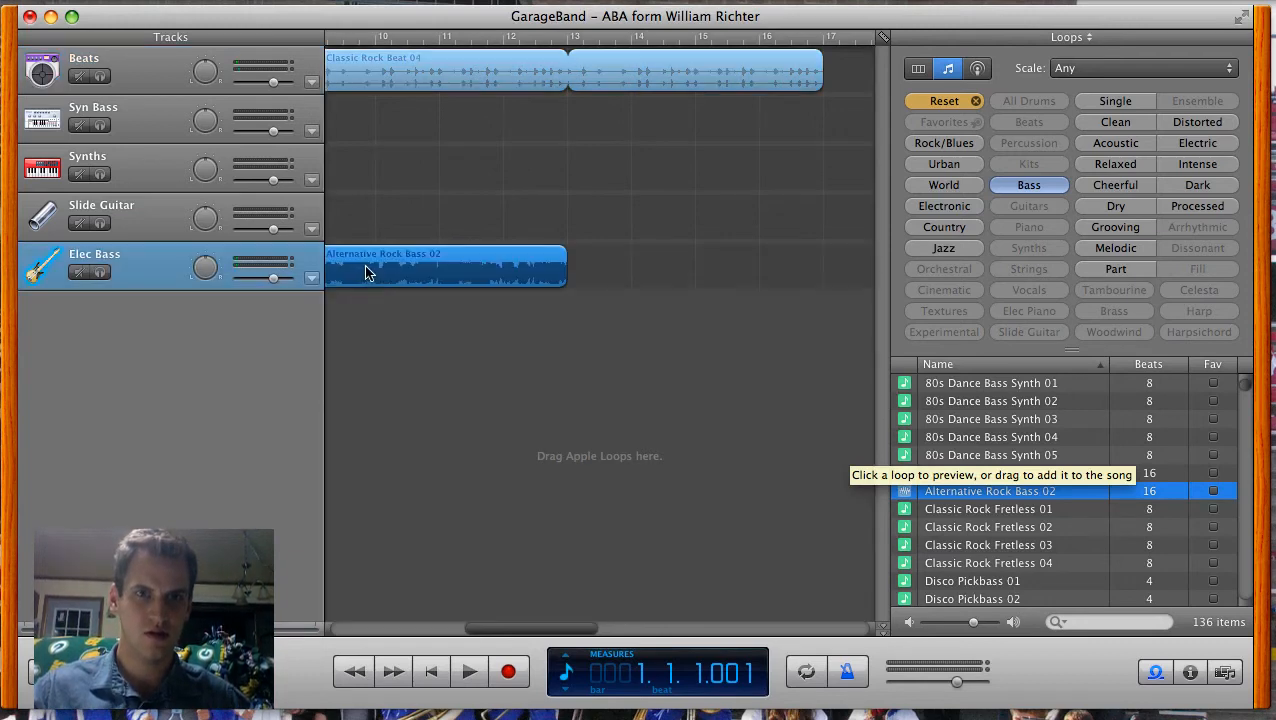
left_click_drag(567, 250, 822, 249)
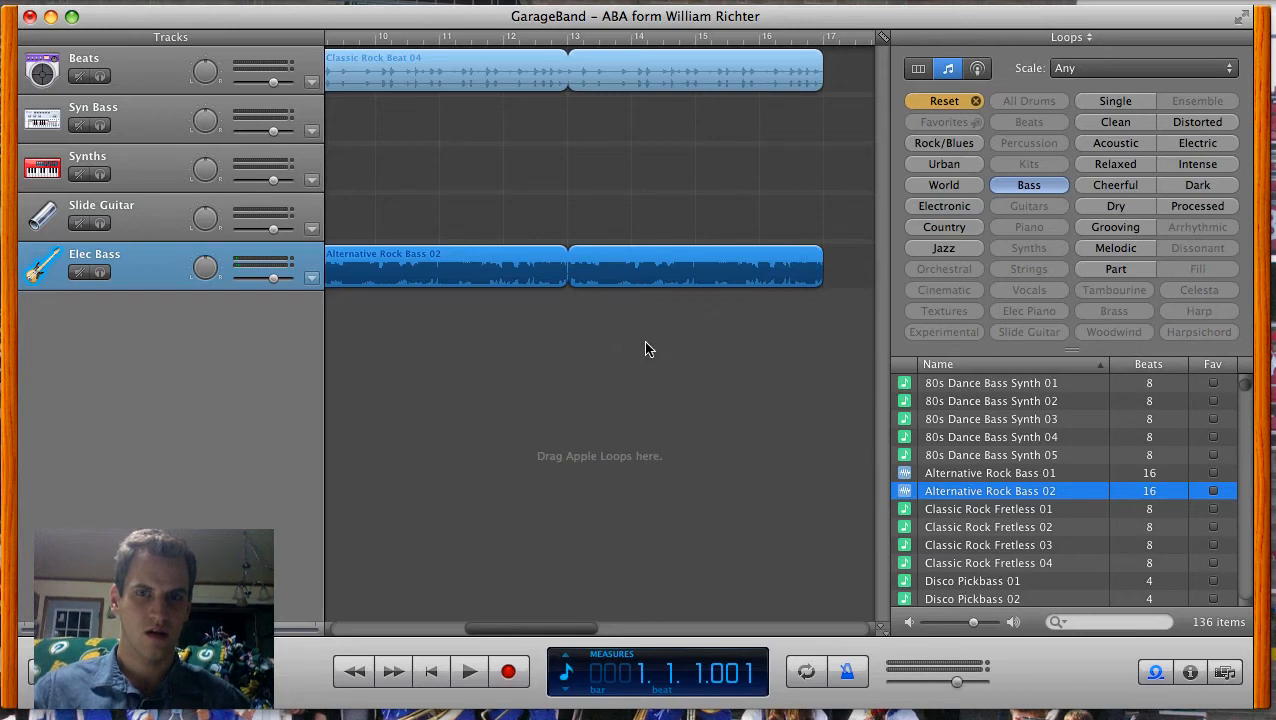
Step: Add the strings loop 70s Ballad Strings 02 on a new track at measure 9 and repeat it up to measure 17
left_click(950, 101)
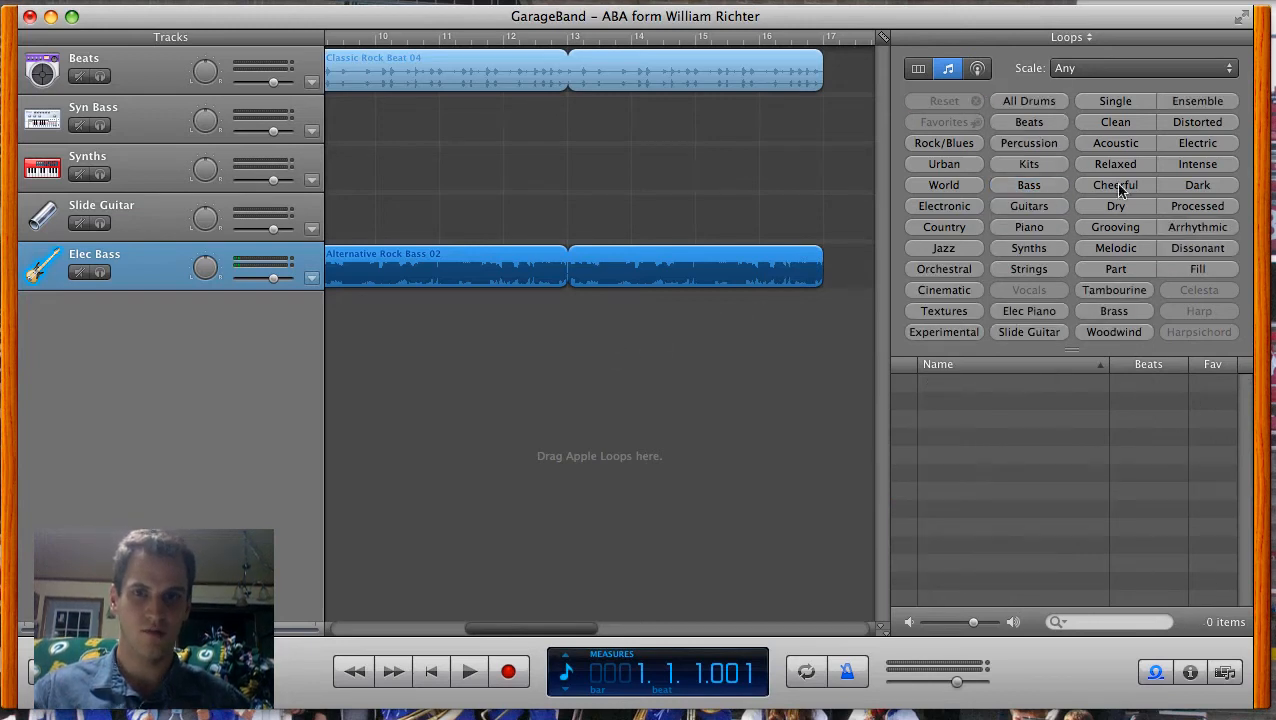
left_click(1042, 272)
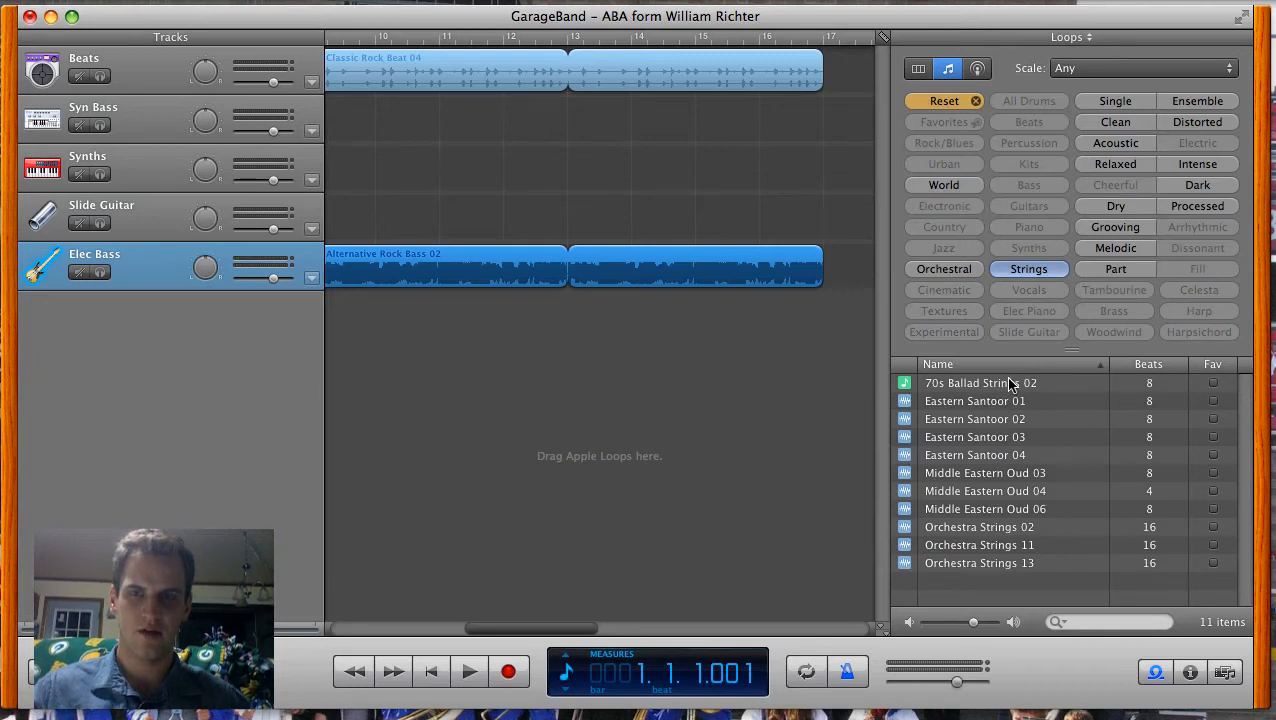
left_click_drag(1013, 385, 724, 311)
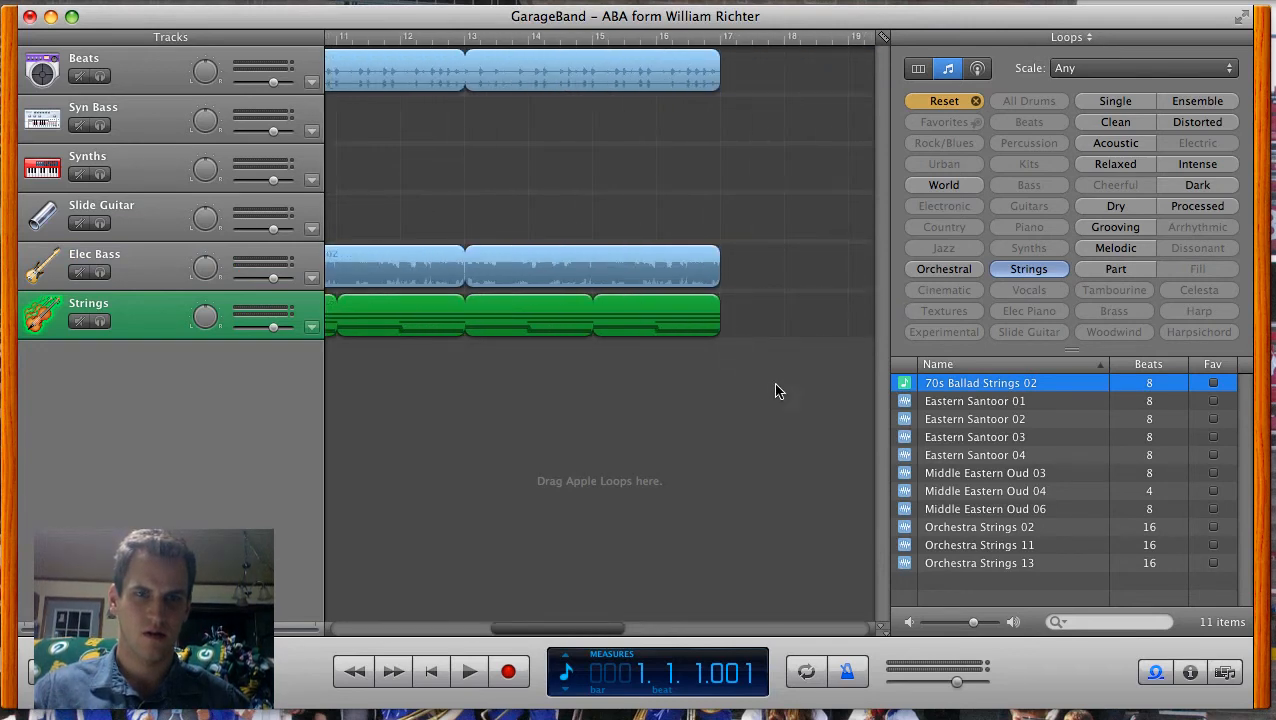
Step: Add the melodic loop Acoustic Picking 19 to the Slide Guitar track at measure 9 and repeat it up to measure 17
left_click(970, 104)
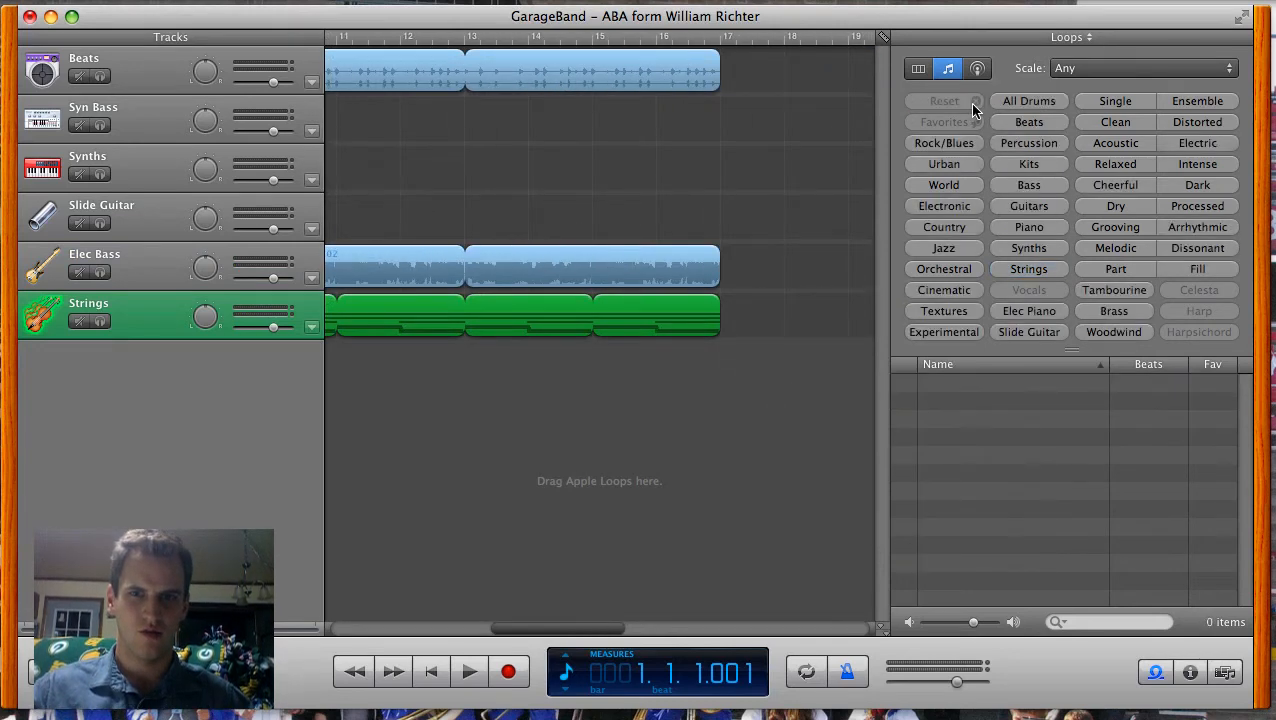
left_click(1128, 252)
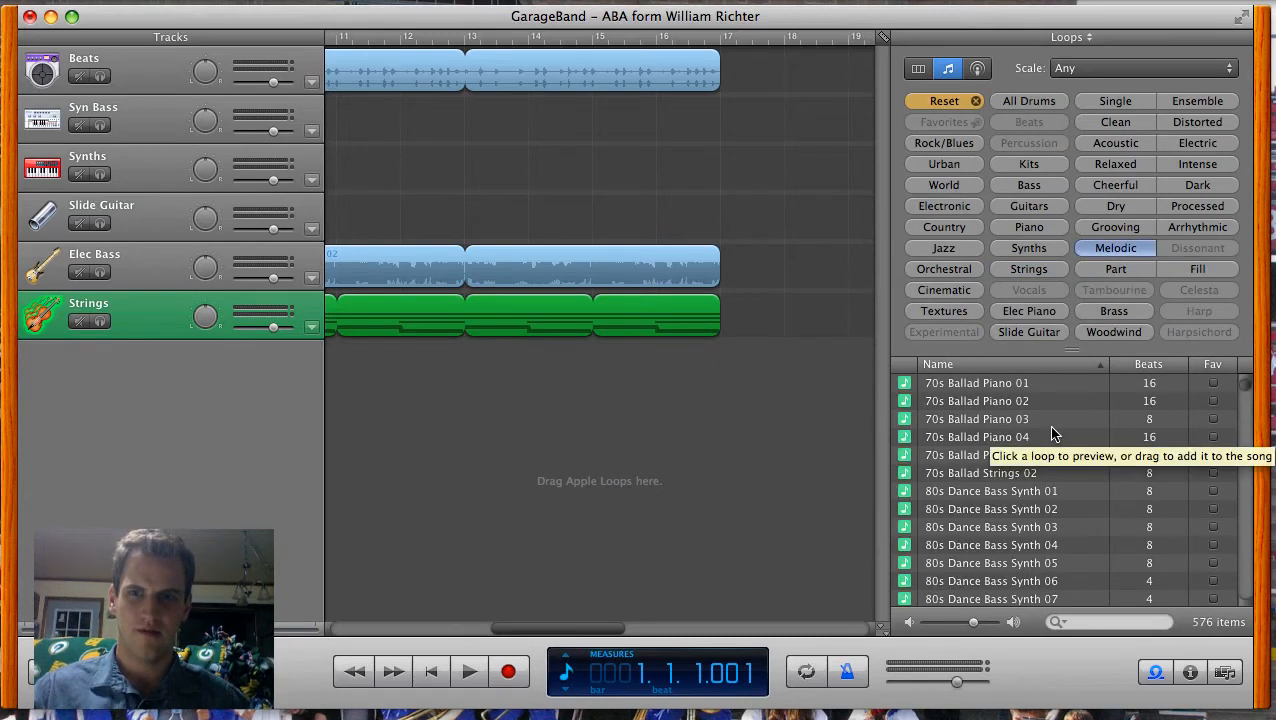
scroll(1050, 435, "down", 3)
scroll(1050, 437, "up", 3)
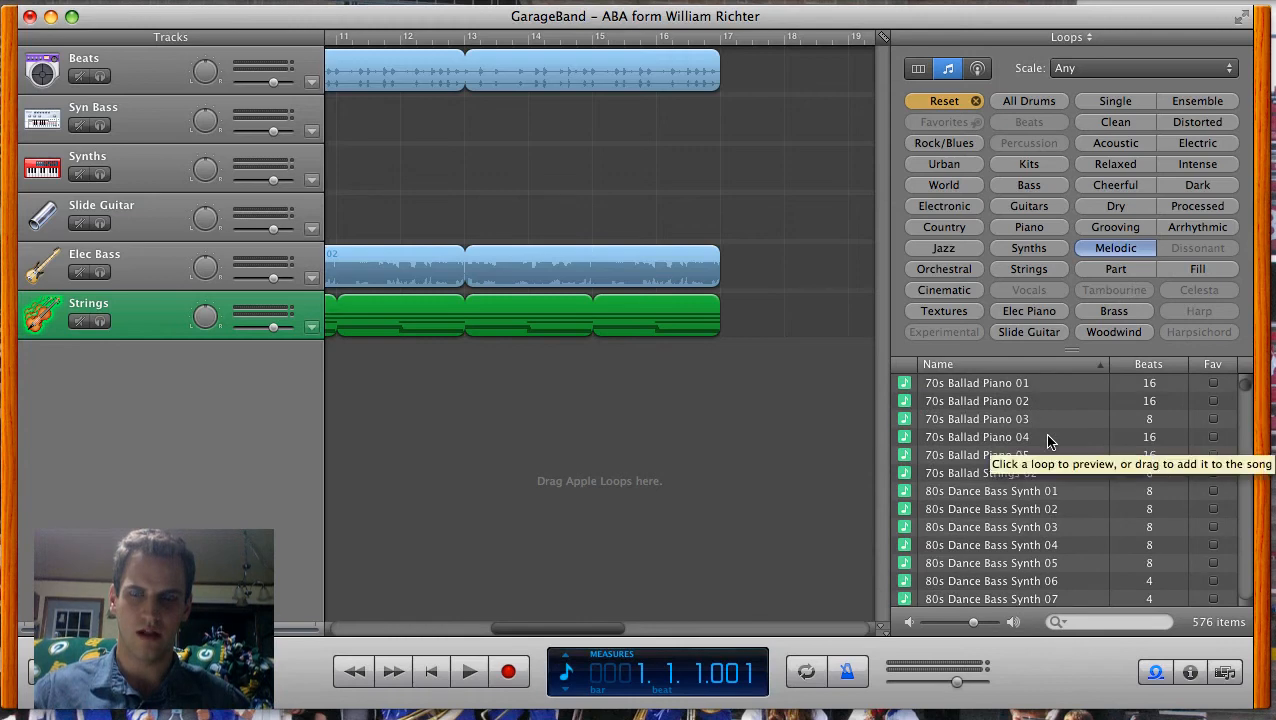
scroll(1048, 441, "down", 5)
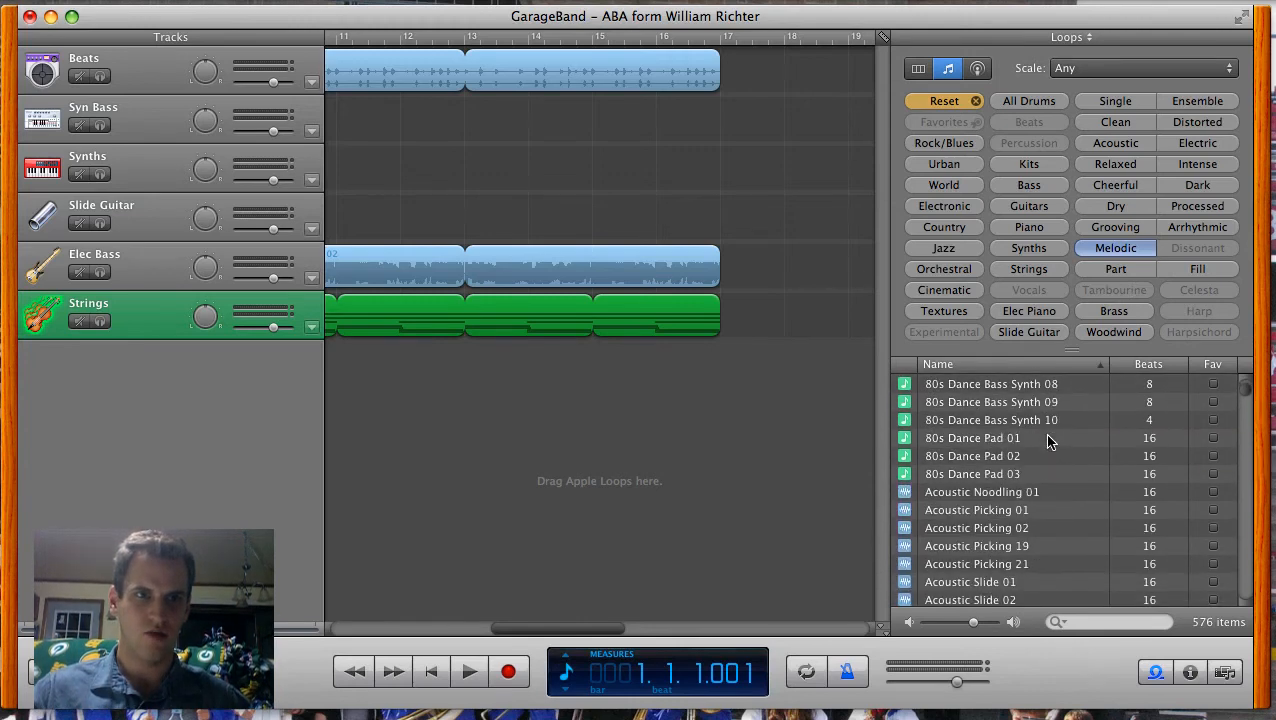
scroll(1050, 440, "up", 3)
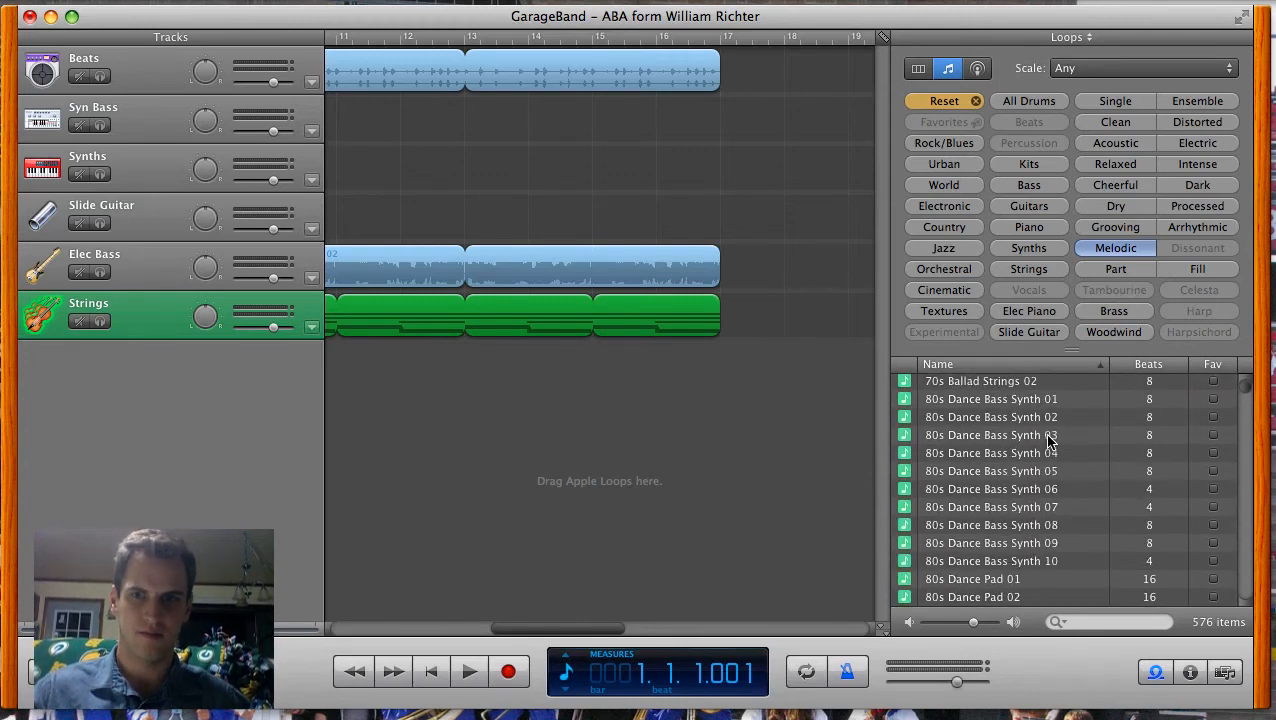
scroll(1050, 440, "down", 4)
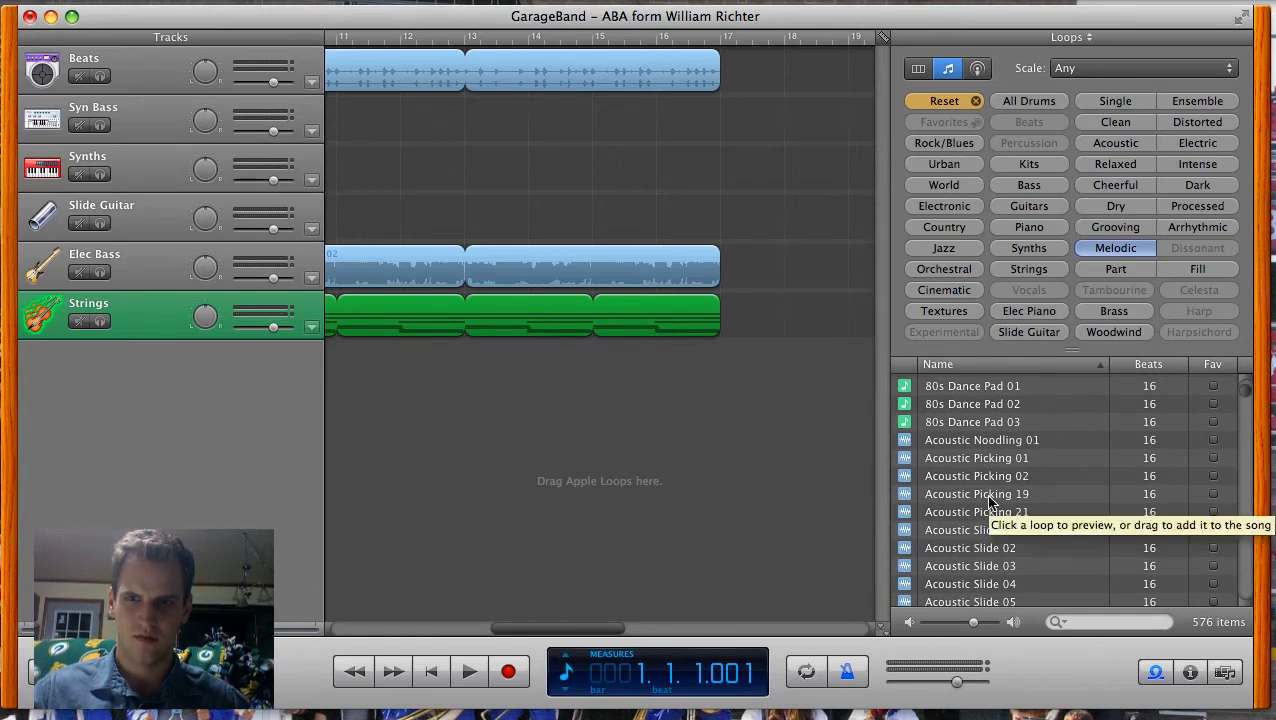
left_click_drag(990, 502, 342, 208)
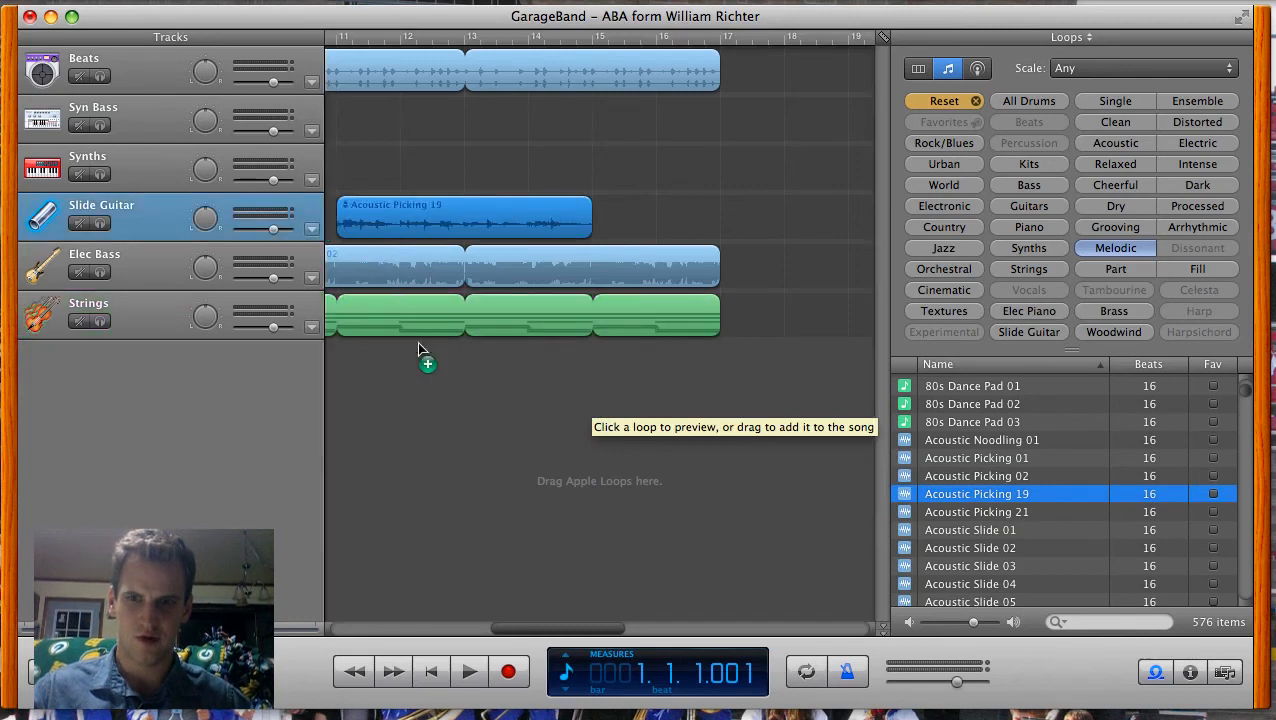
left_click_drag(515, 627, 471, 627)
left_click_drag(617, 222, 491, 222)
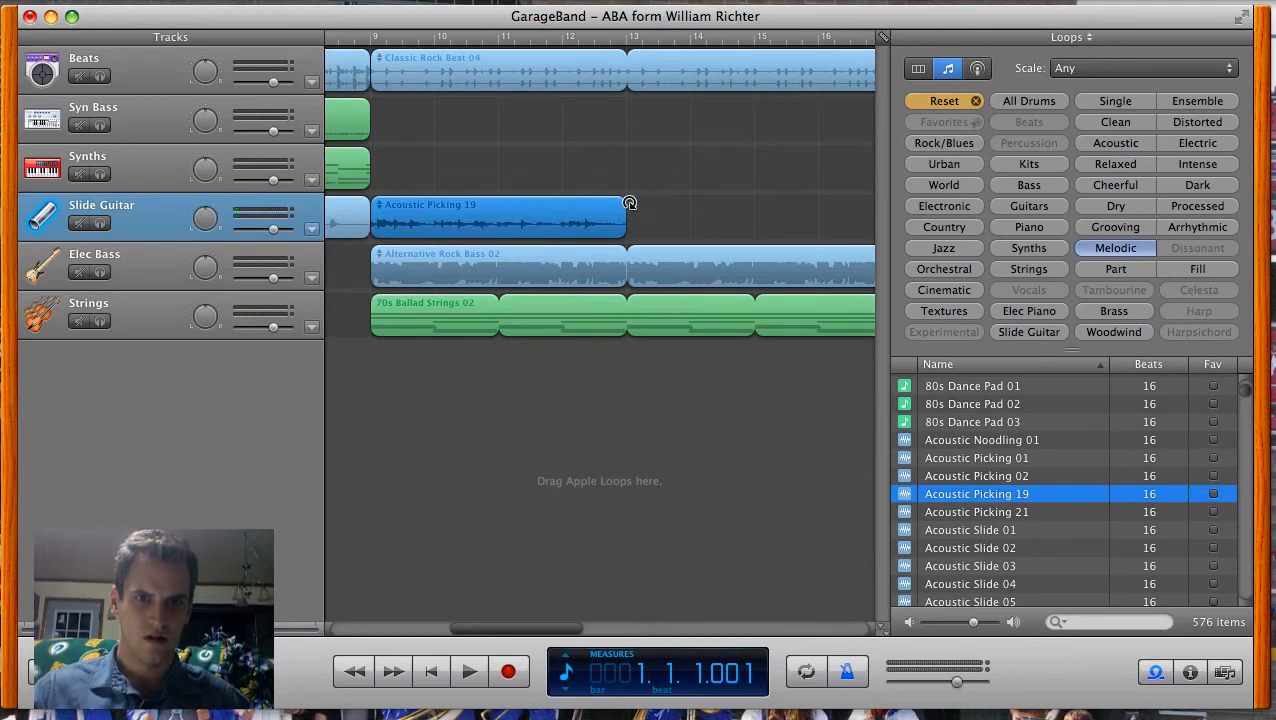
left_click_drag(630, 203, 689, 211)
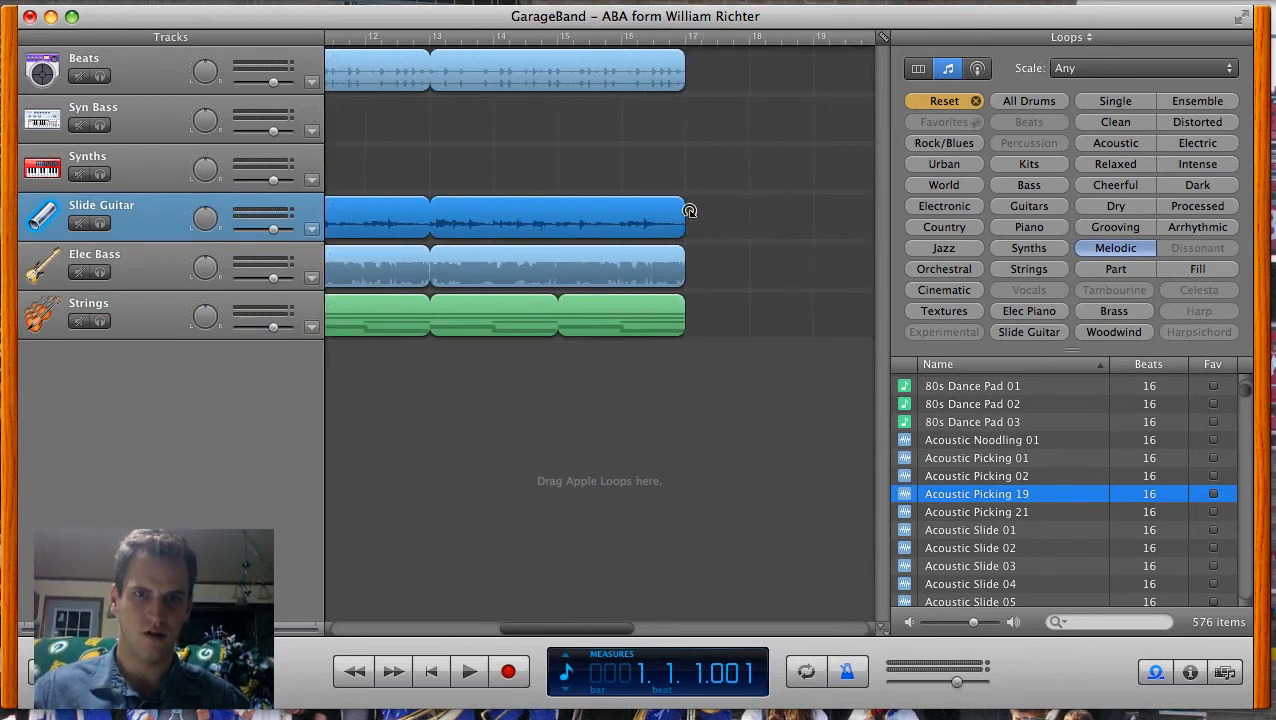
Step: Paste the copied A section of drums, bass, synths and slide guitar at measure 17
left_click(433, 673)
left_click(471, 672)
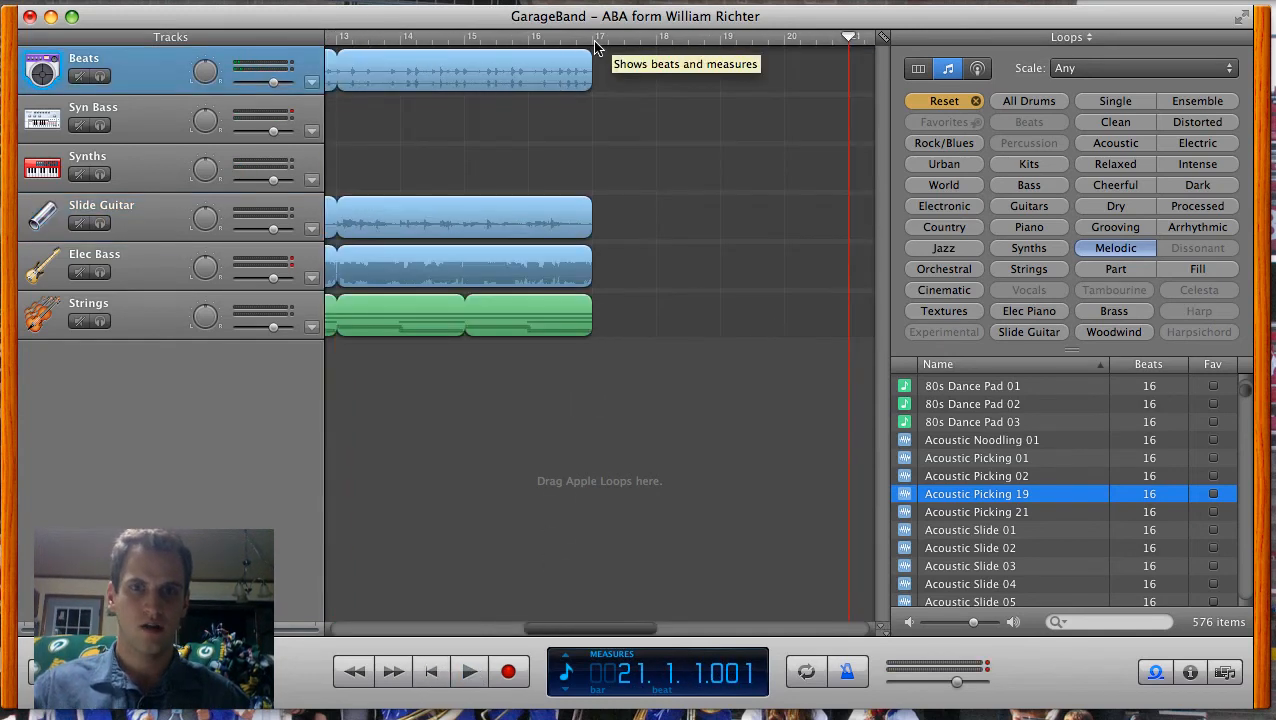
left_click(595, 40)
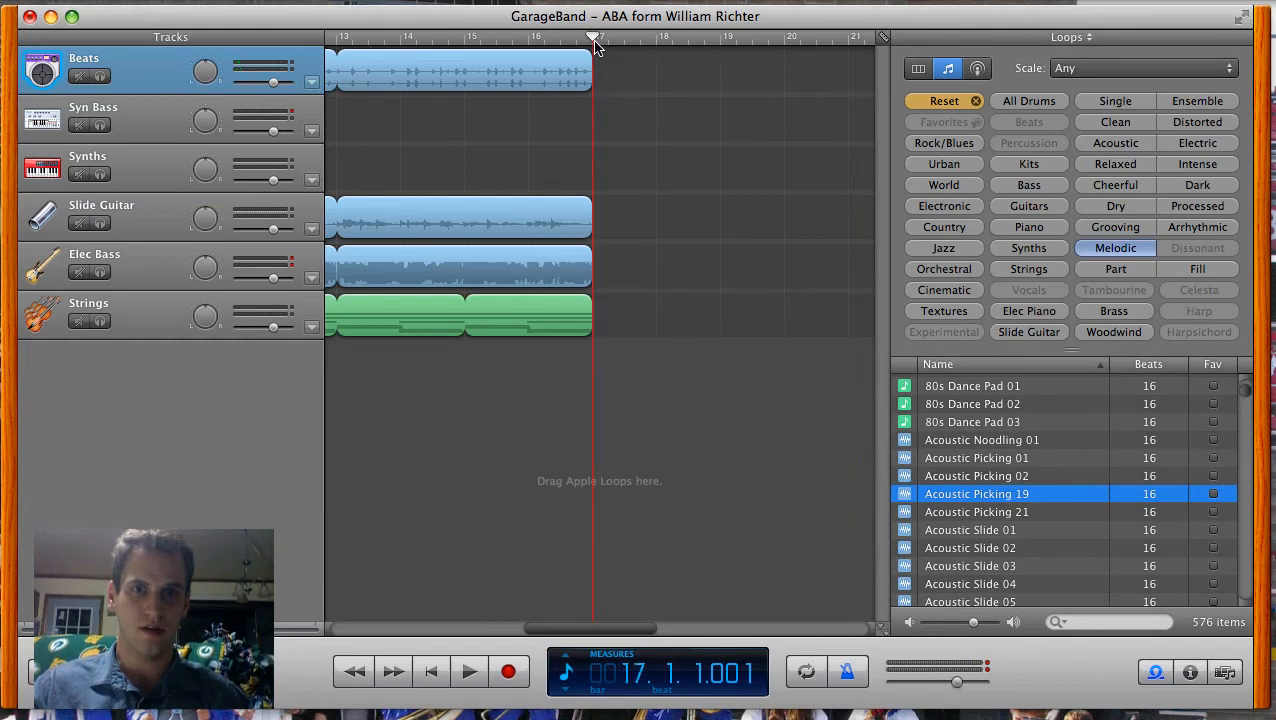
left_click(208, 0)
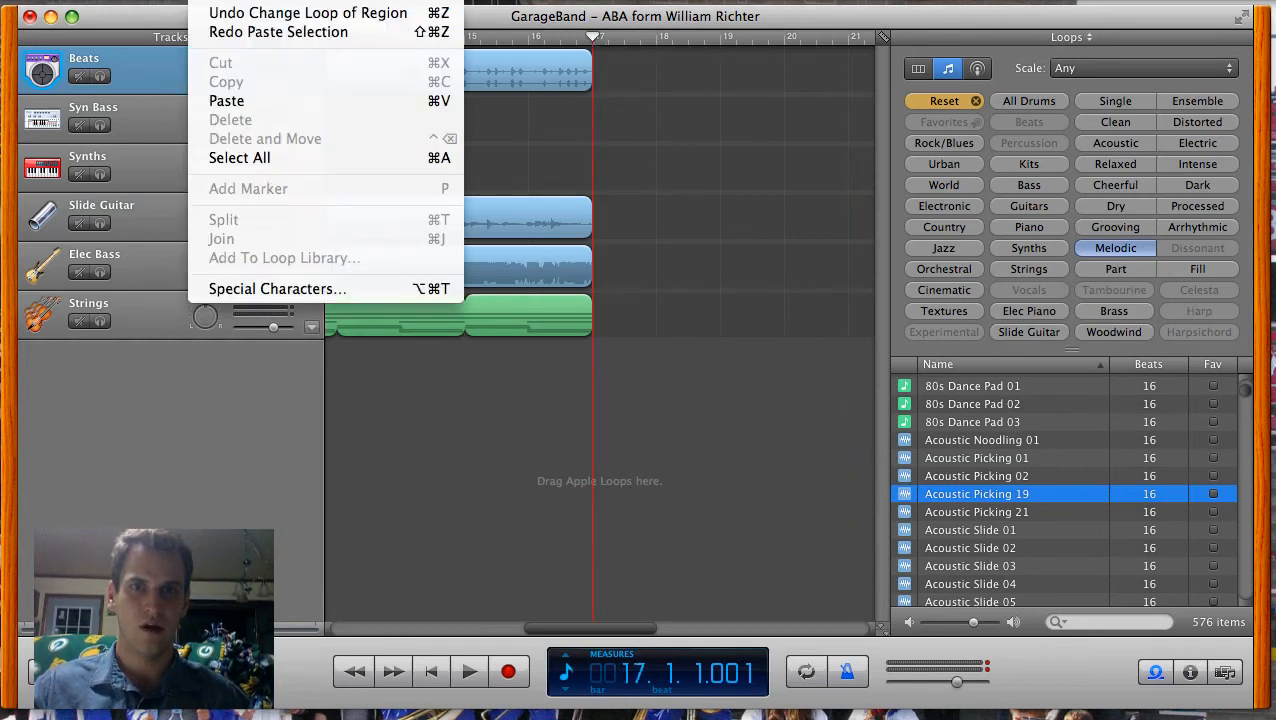
left_click(262, 113)
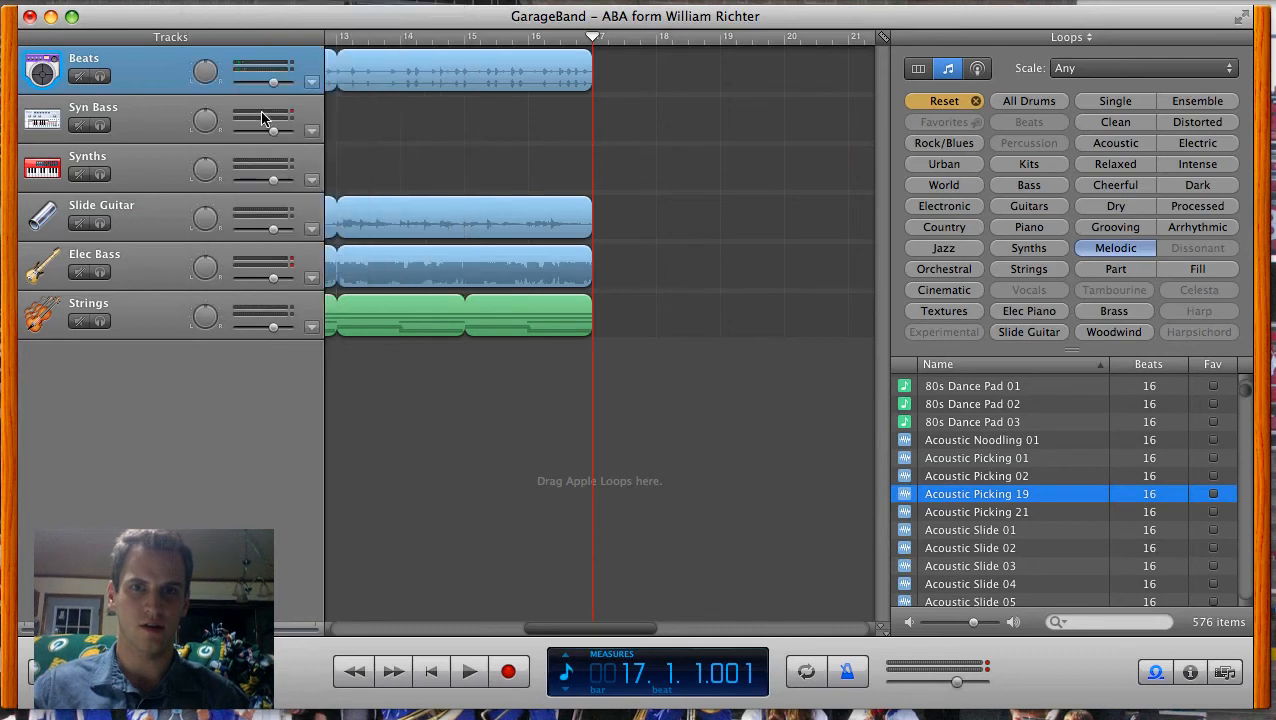
left_click(596, 40)
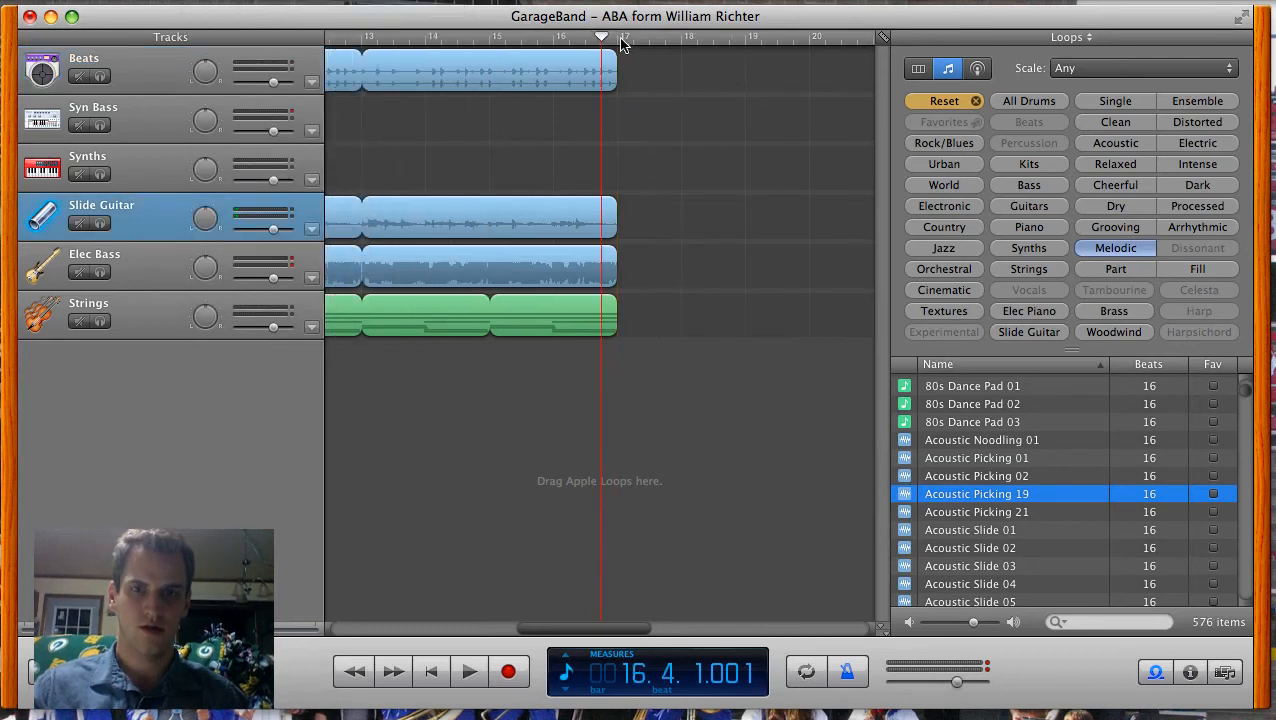
left_click(618, 42)
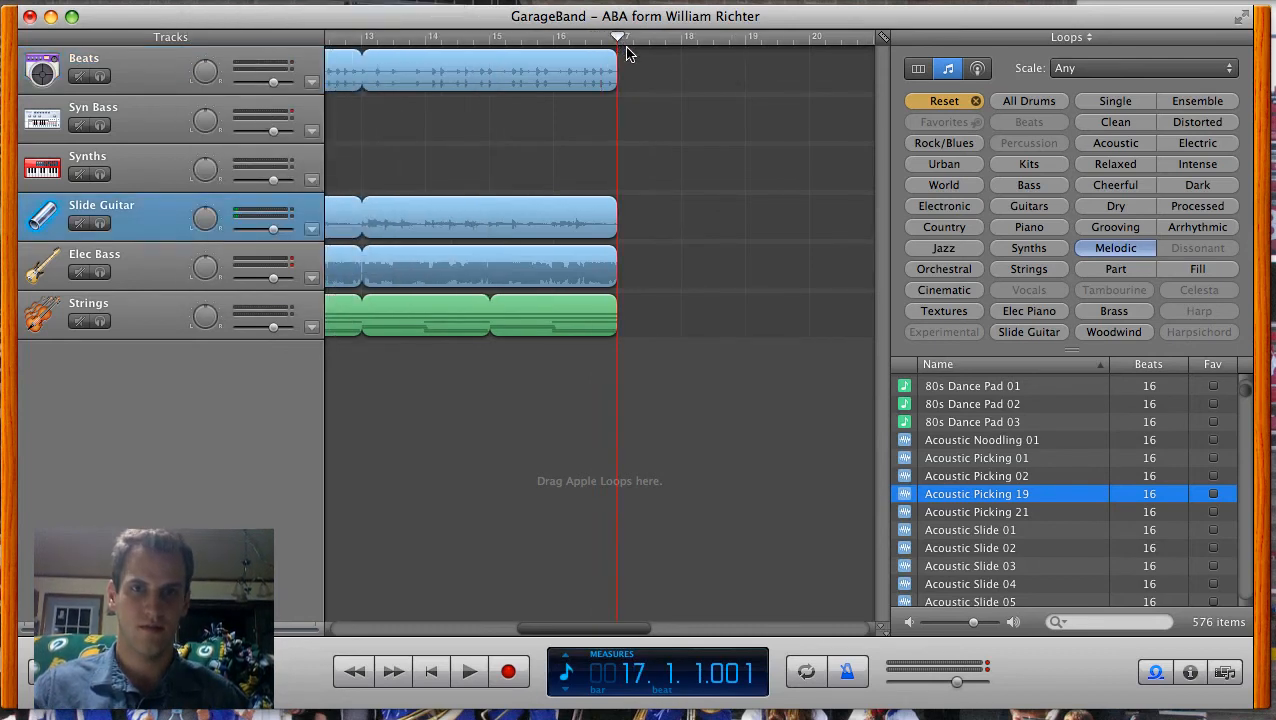
key("super+v")
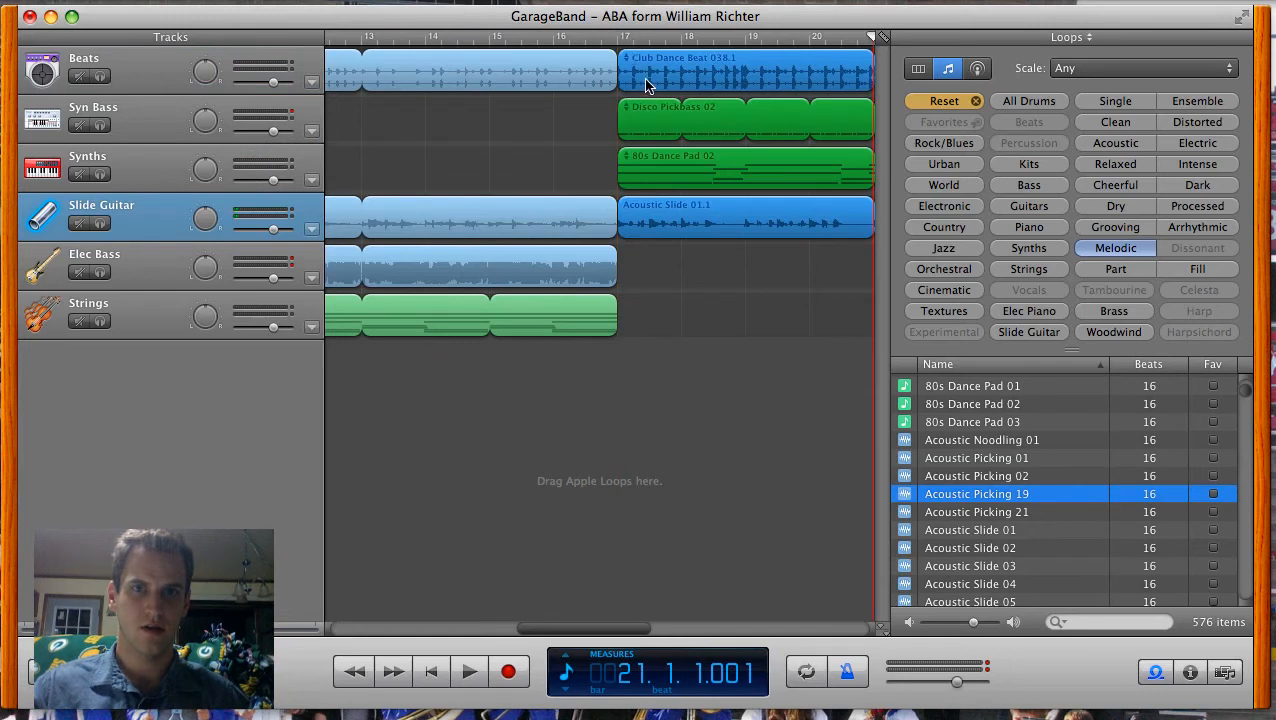
Step: Review the arrangement from measure 1 and place the playhead at the song's end, measure 25
left_click_drag(598, 630, 370, 632)
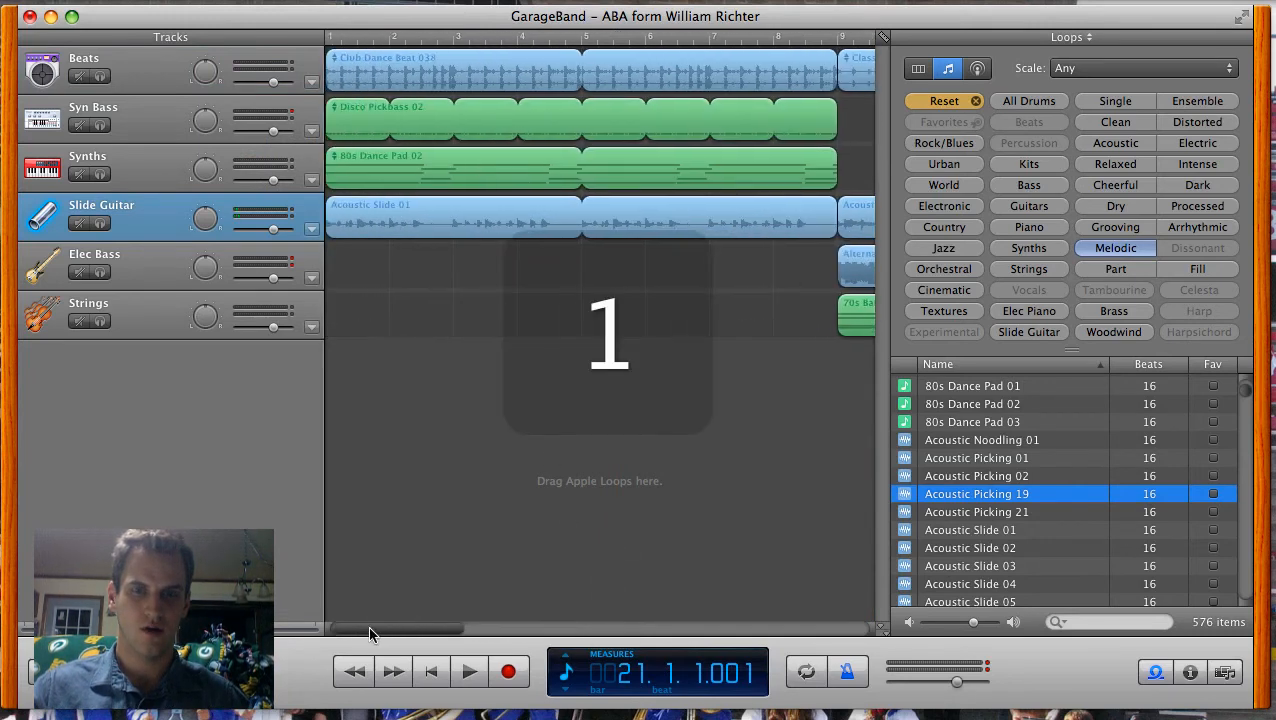
left_click(469, 672)
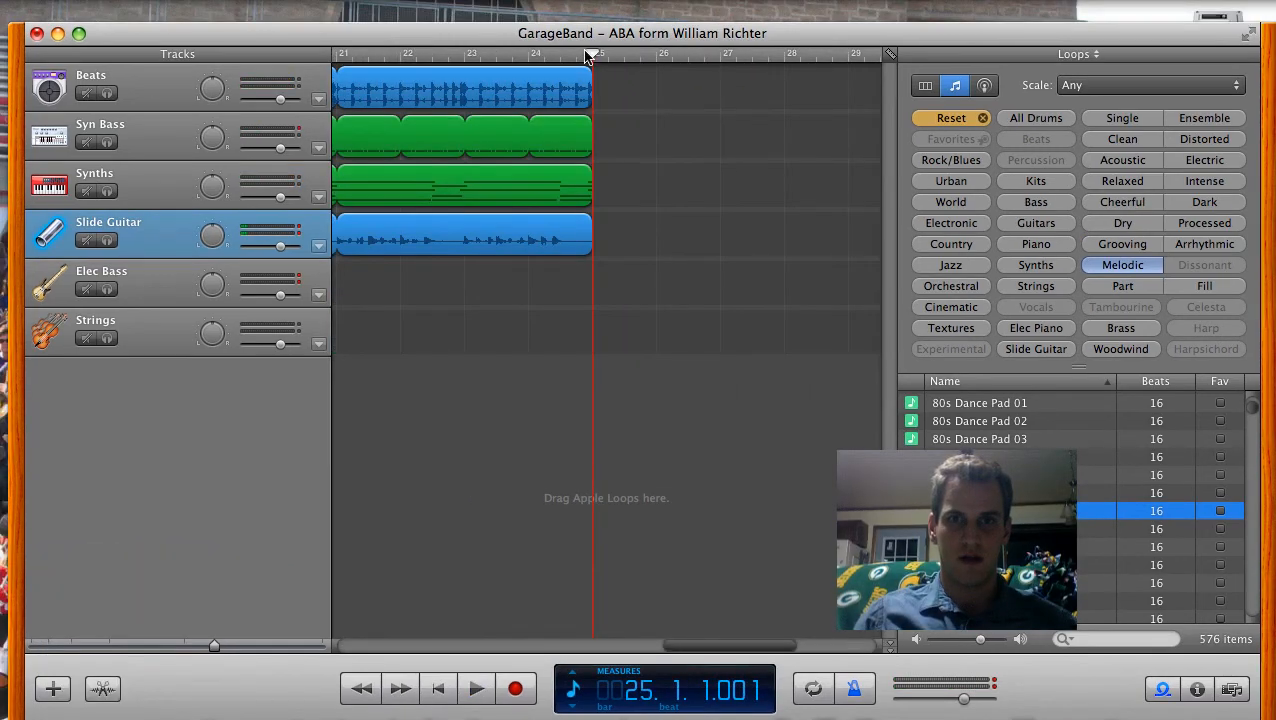
mouse_move(592, 53)
left_mouse_down()
mouse_move(561, 54)
mouse_move(597, 55)
left_mouse_up()
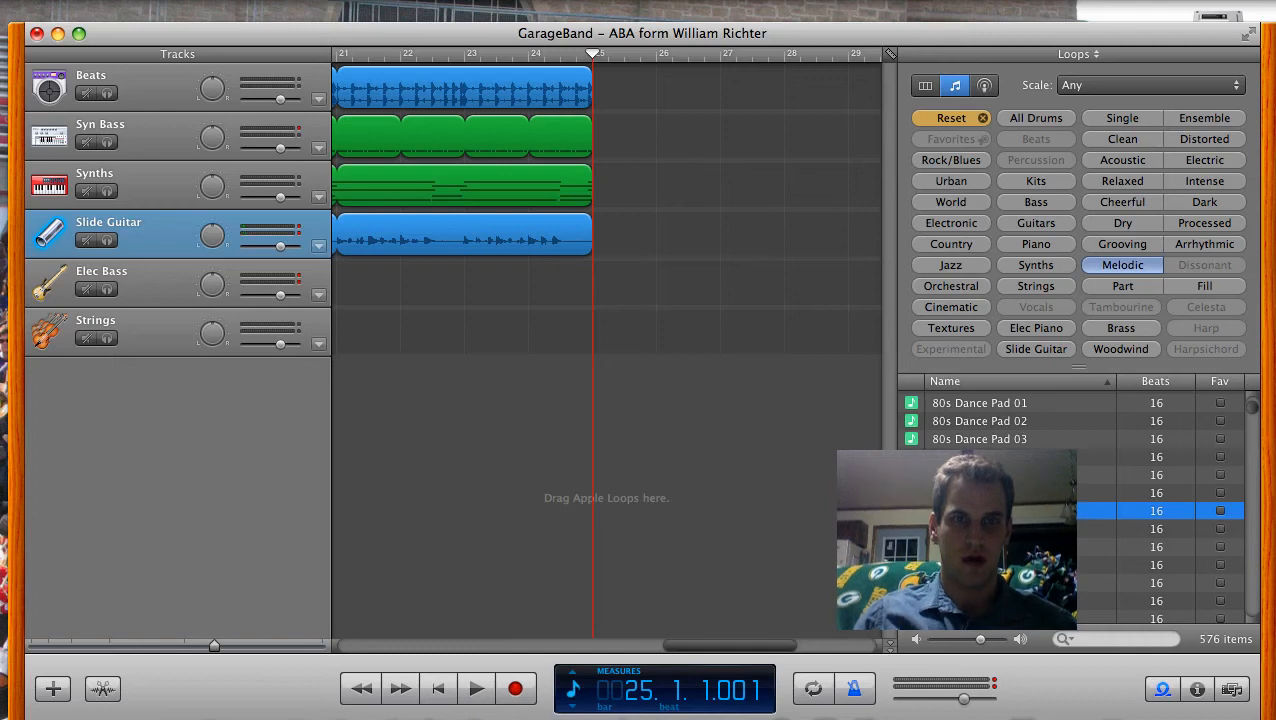
Step: Save the project and send the song to the iTunes playlist Garageband, compressed with AAC Encoder
left_click(163, 0)
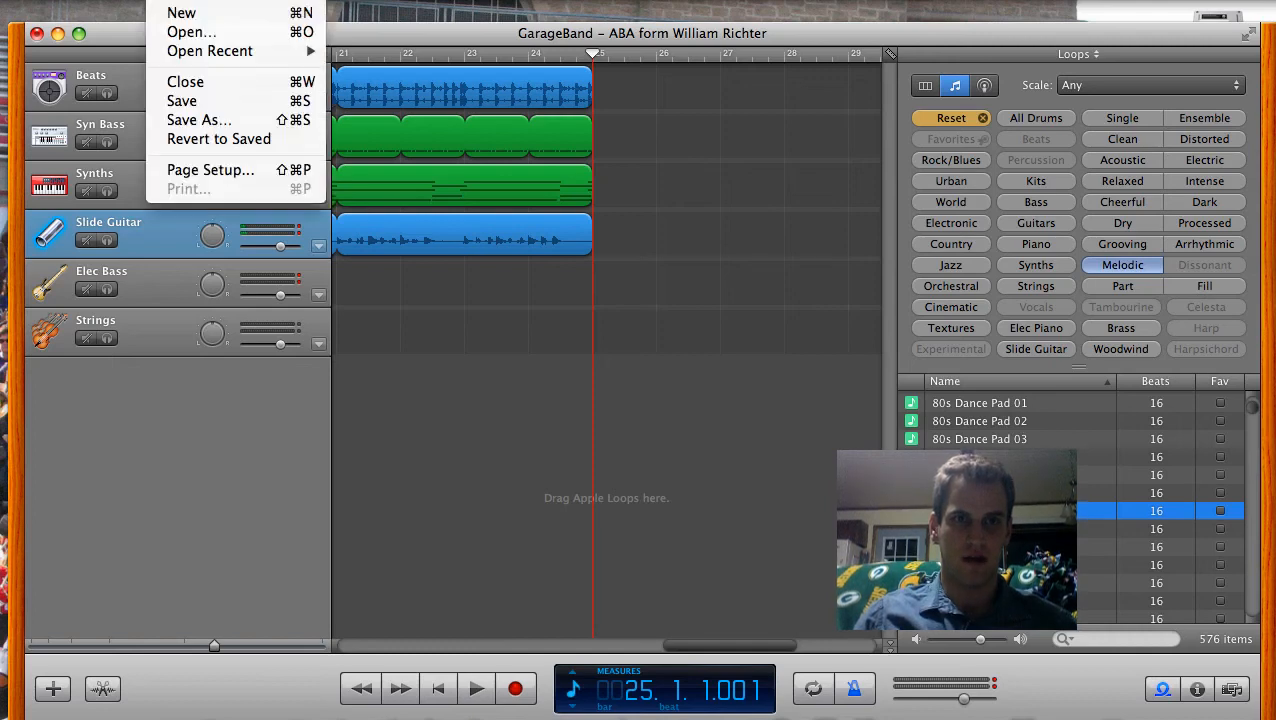
left_click(203, 106)
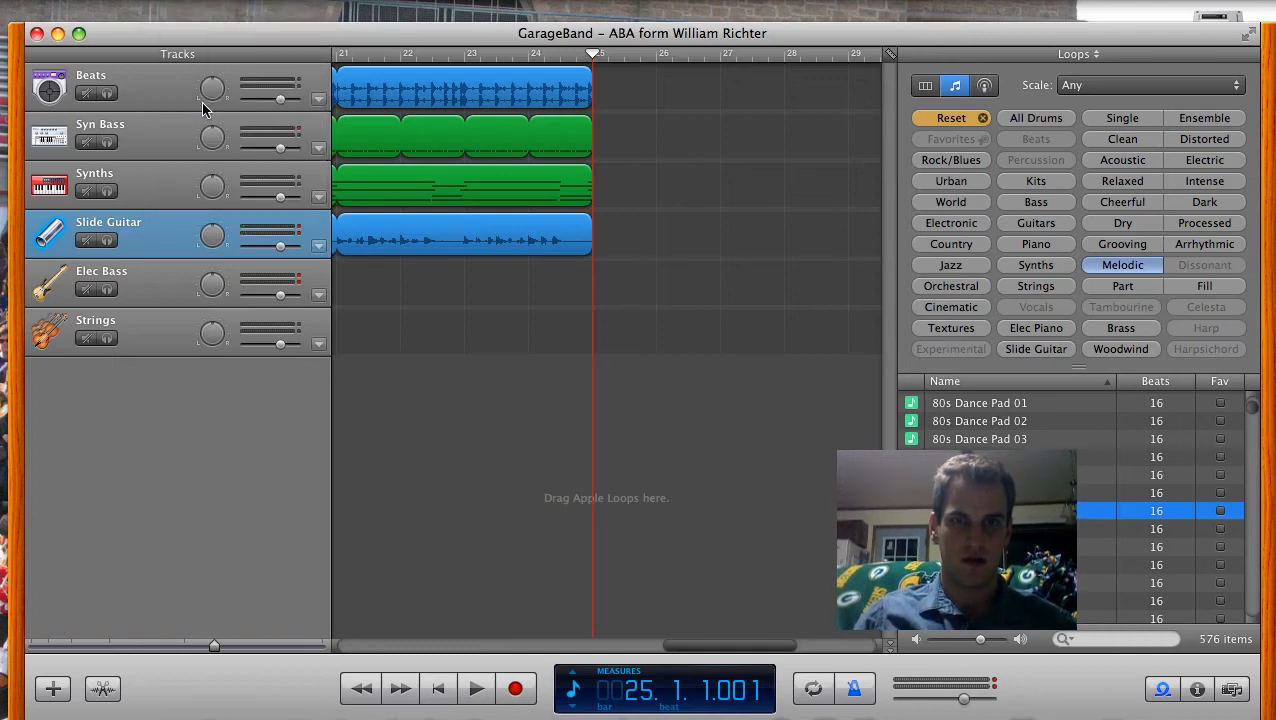
left_click(382, 0)
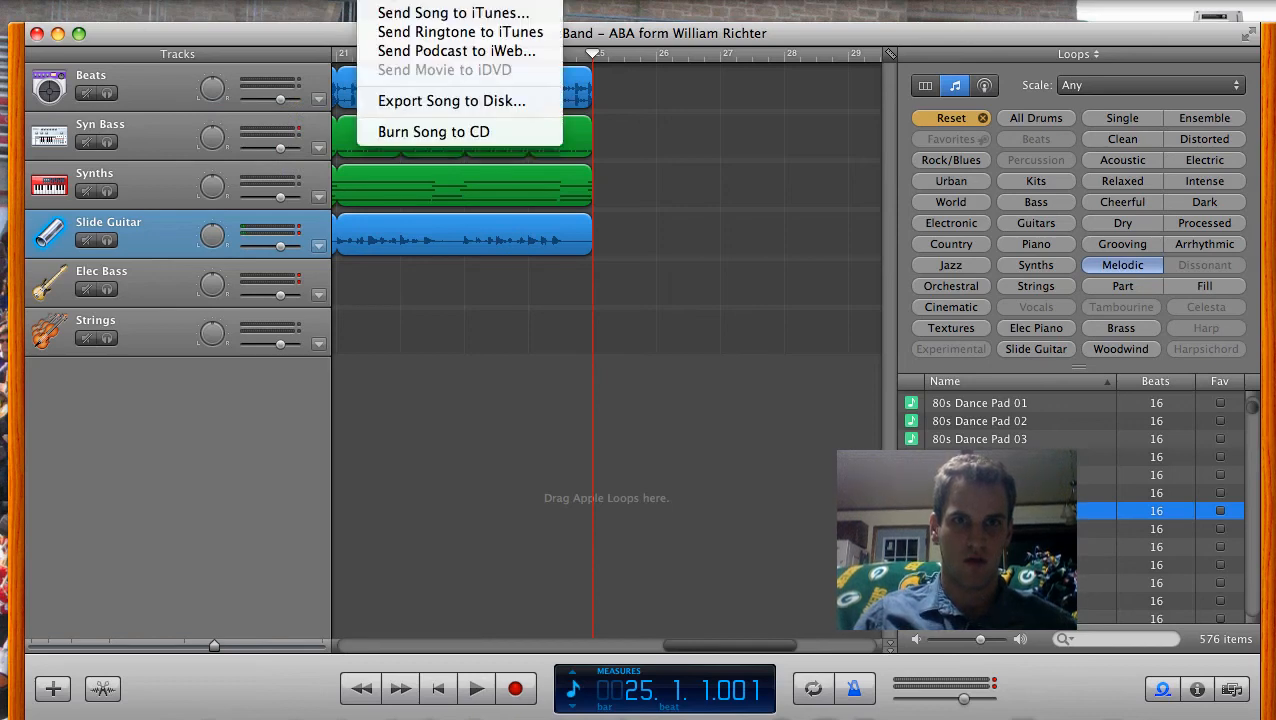
left_click(400, 13)
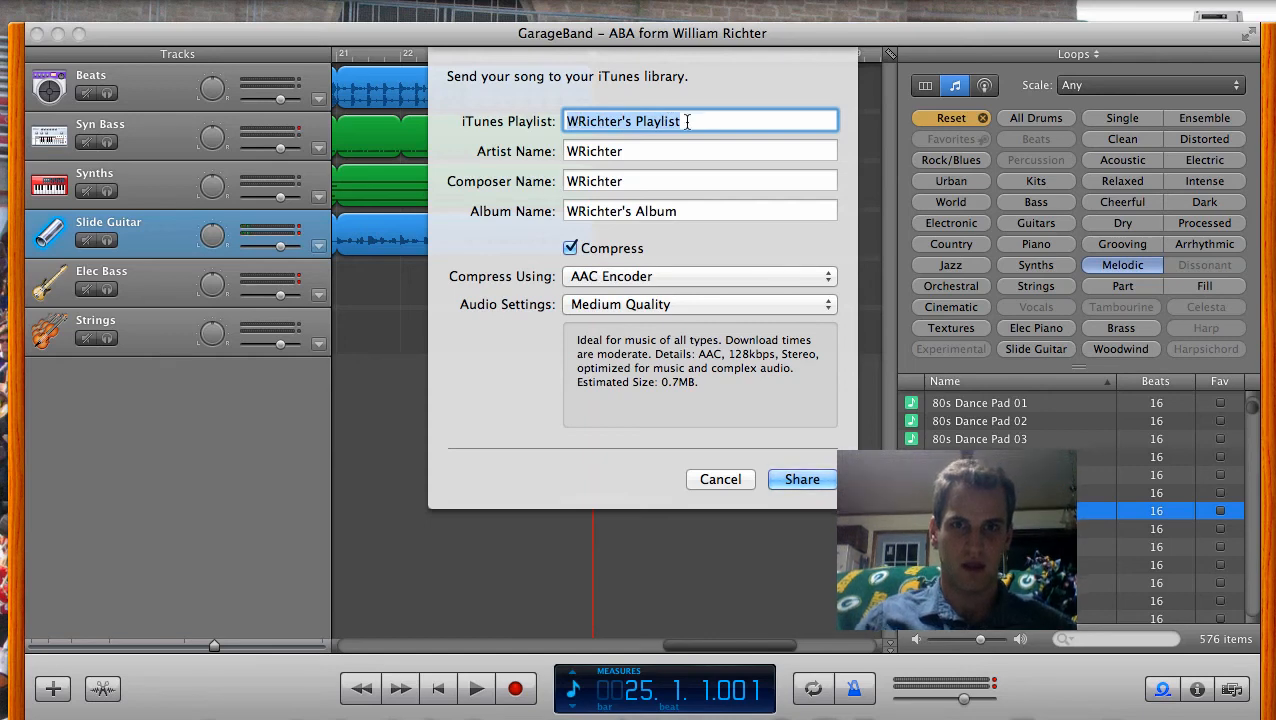
type("Gar")
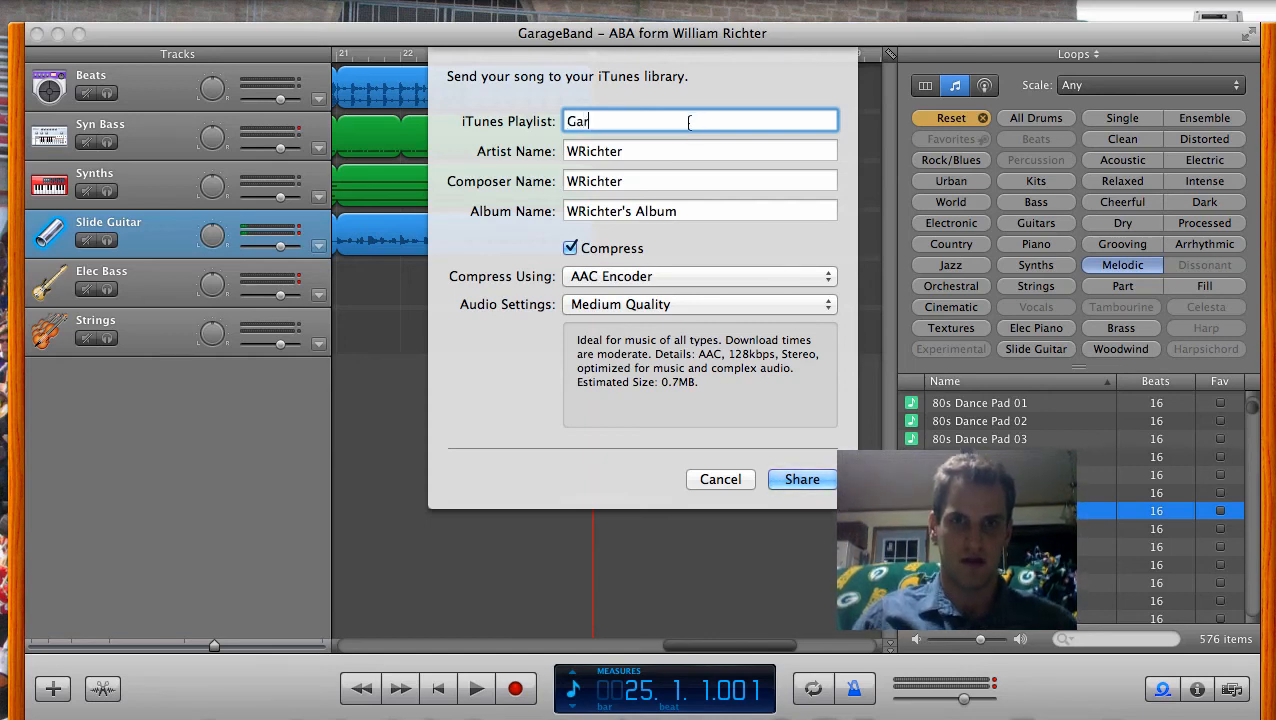
type("ageband")
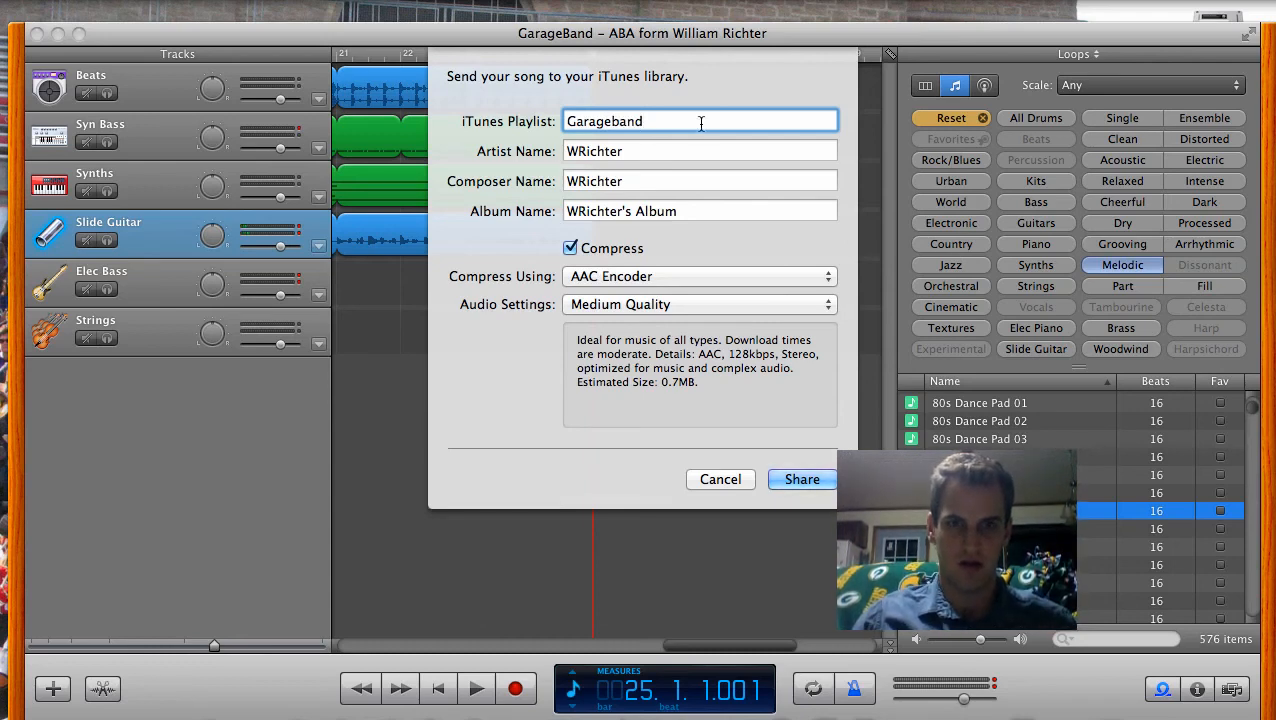
left_click(644, 277)
left_click(655, 277)
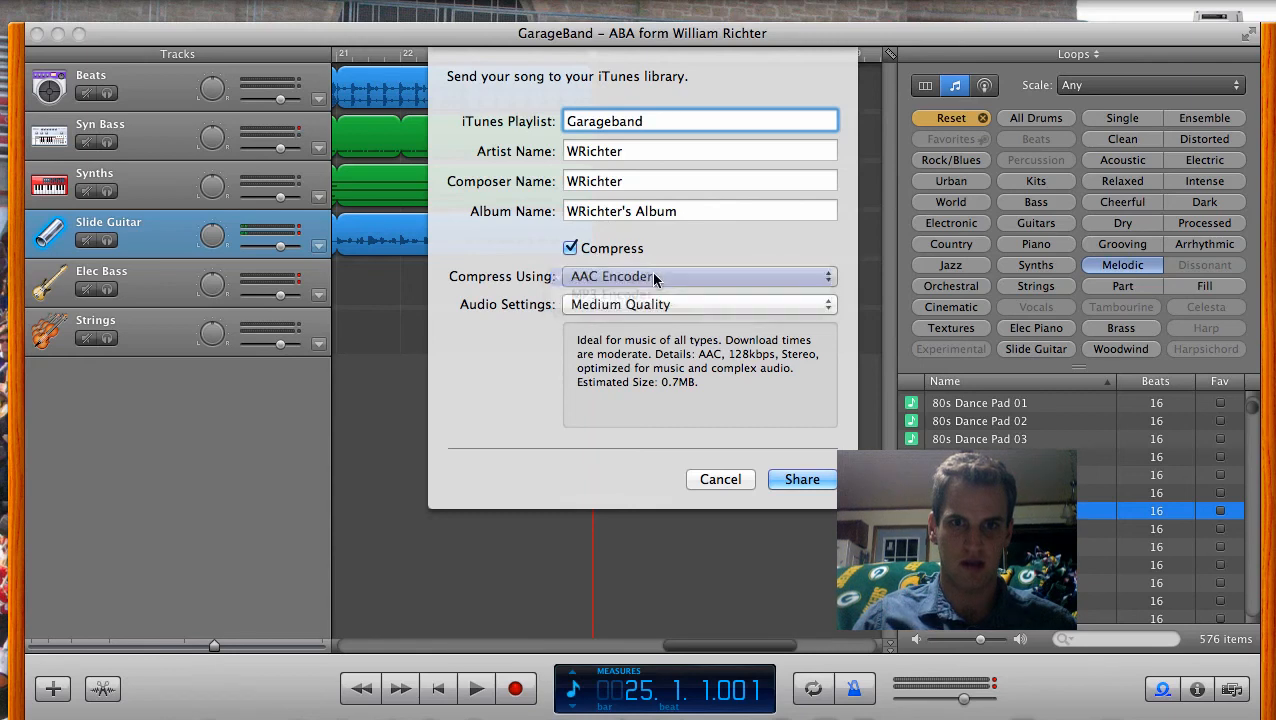
left_click(800, 481)
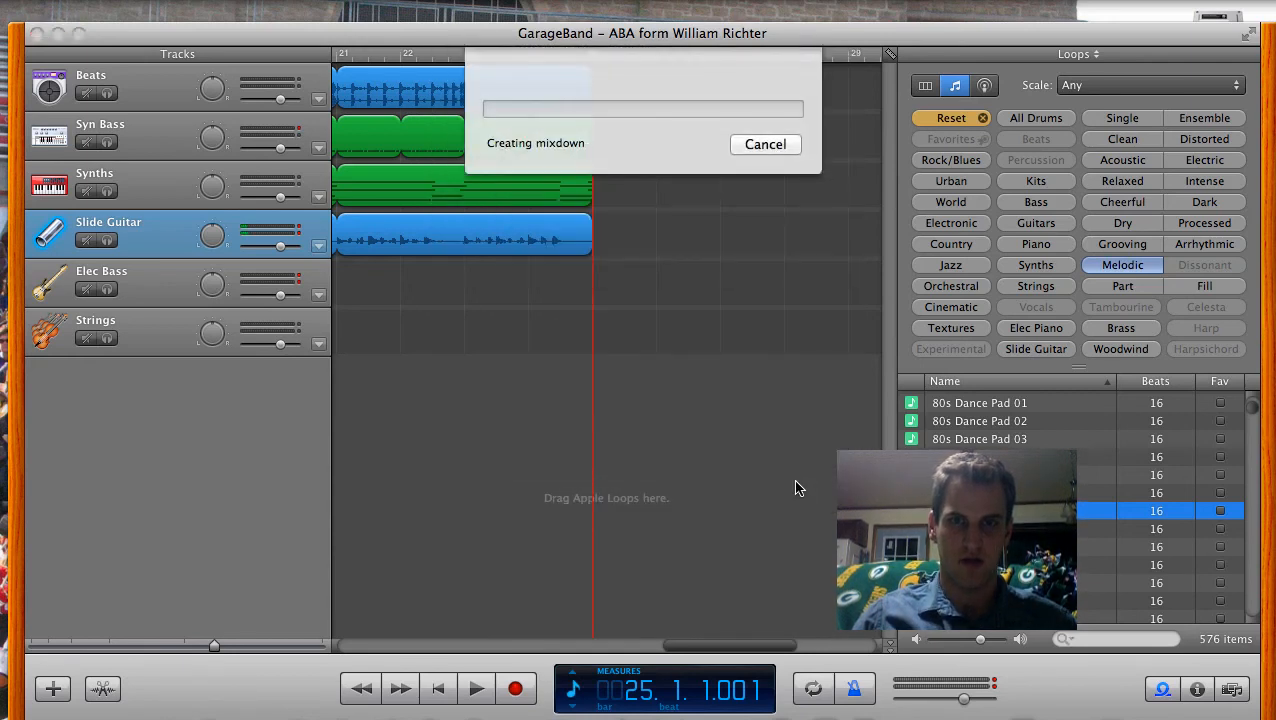